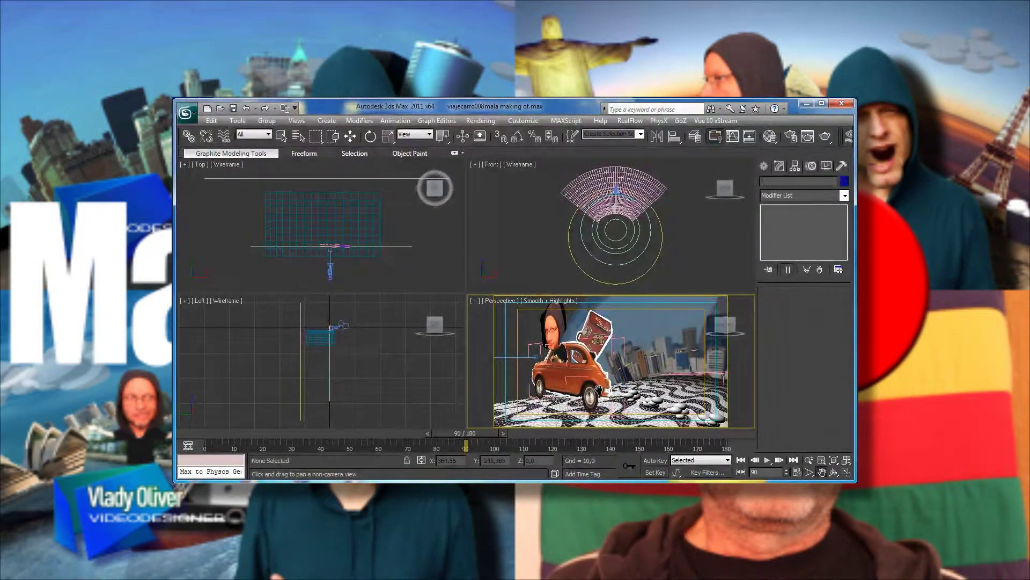
# Look through Camera01 in the Perspective viewport and move to frame 81
pyautogui.click(495, 304)
pyautogui.click(635, 316)
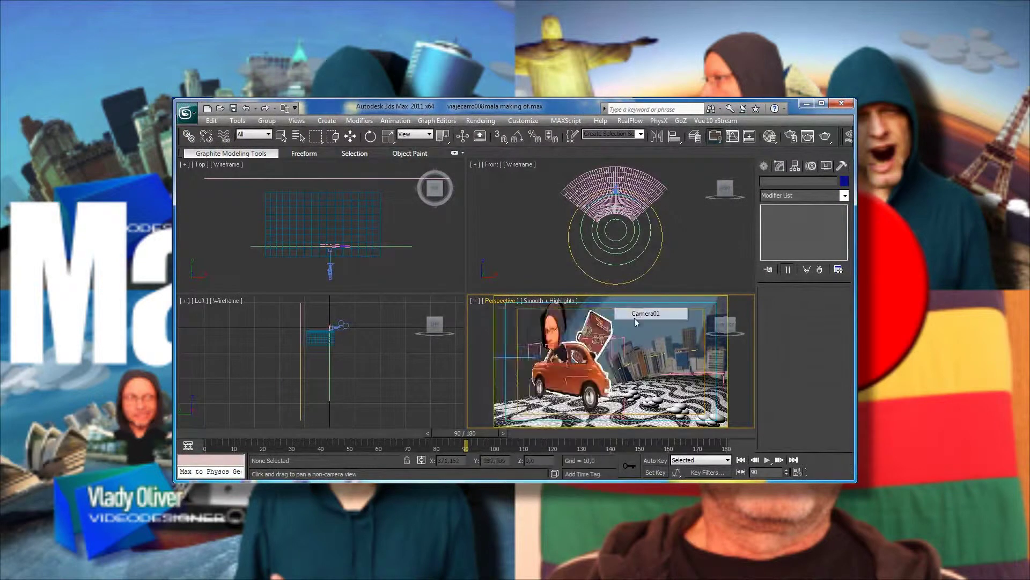
pyautogui.moveTo(449, 430)
pyautogui.mouseDown()
pyautogui.moveTo(475, 426)
pyautogui.moveTo(423, 433)
pyautogui.mouseUp()
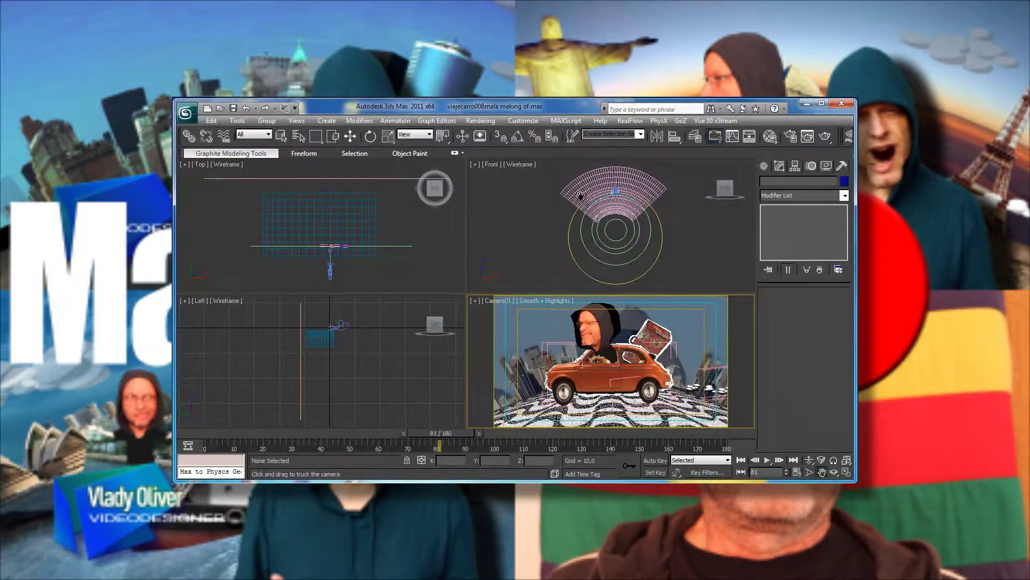
# Region-zoom the Front viewport in close around the car
pyautogui.click(631, 268)
pyautogui.hotkey('ctrl', 'w')
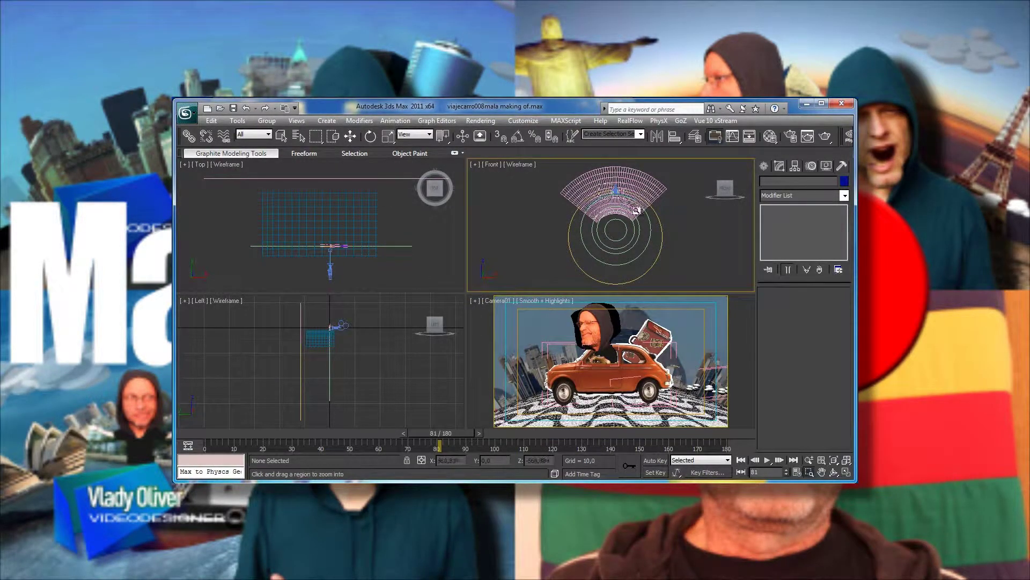
pyautogui.moveTo(601, 188); pyautogui.dragTo(636, 209)
pyautogui.moveTo(584, 183); pyautogui.dragTo(692, 254)
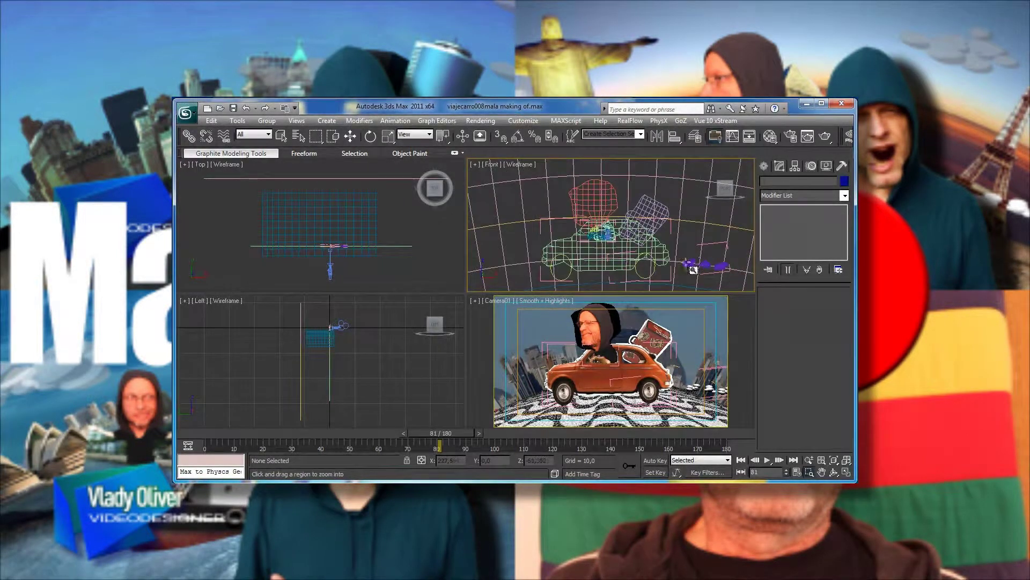
# Shade the Front view in Smooth + Highlights and pan the car to the left
pyautogui.click(513, 170)
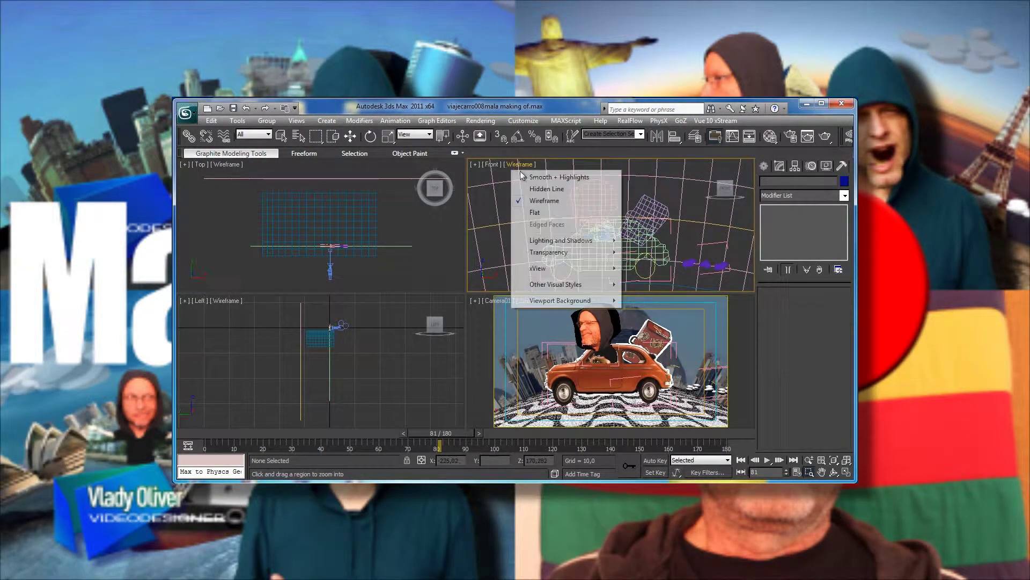
pyautogui.click(552, 177)
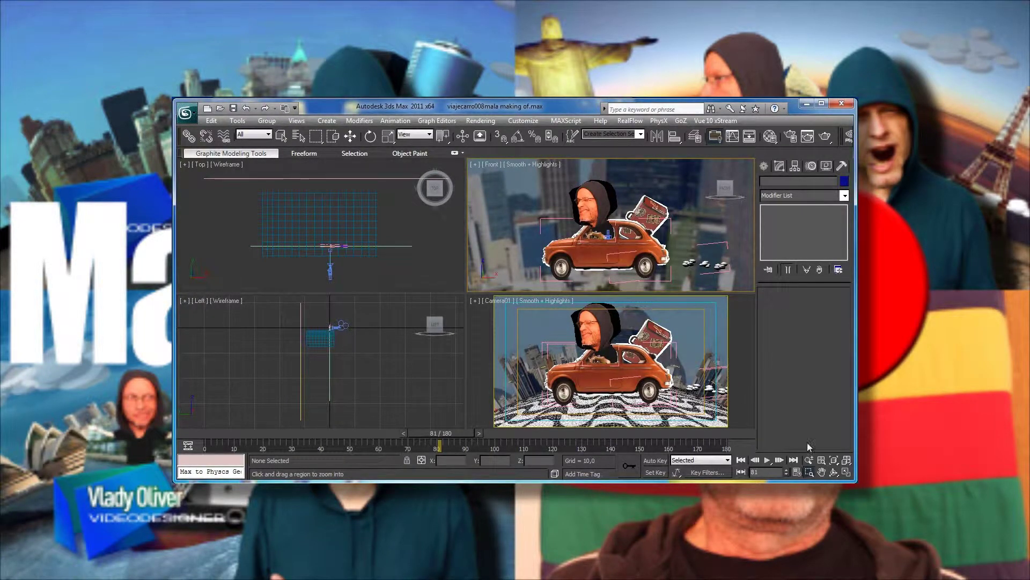
pyautogui.click(821, 472)
pyautogui.moveTo(697, 251); pyautogui.dragTo(569, 242)
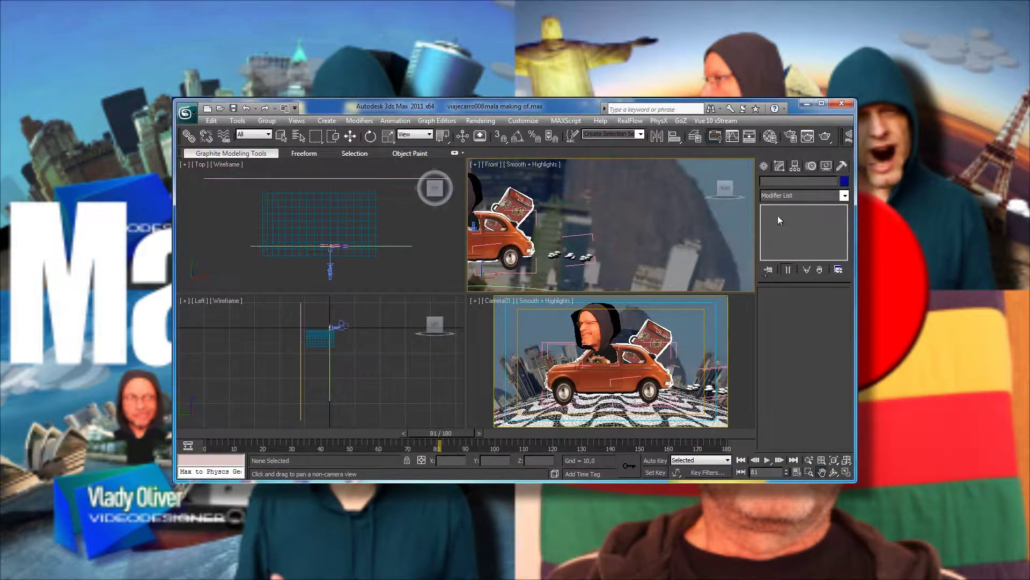
pyautogui.click(764, 166)
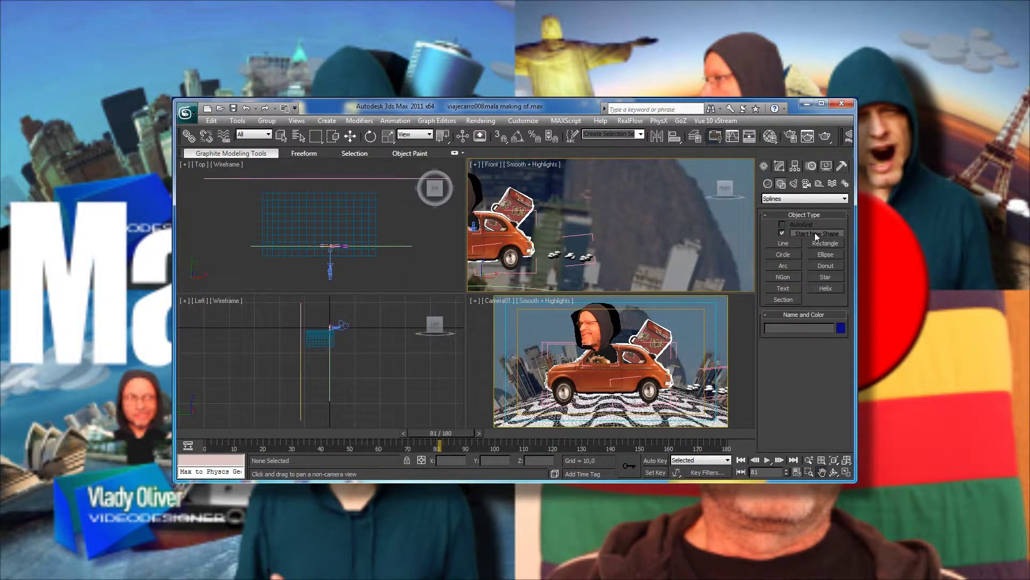
# Create a Plane, Plane014, to the right of the car in the Front view
pyautogui.click(768, 183)
pyautogui.click(825, 280)
pyautogui.moveTo(561, 183); pyautogui.dragTo(711, 274)
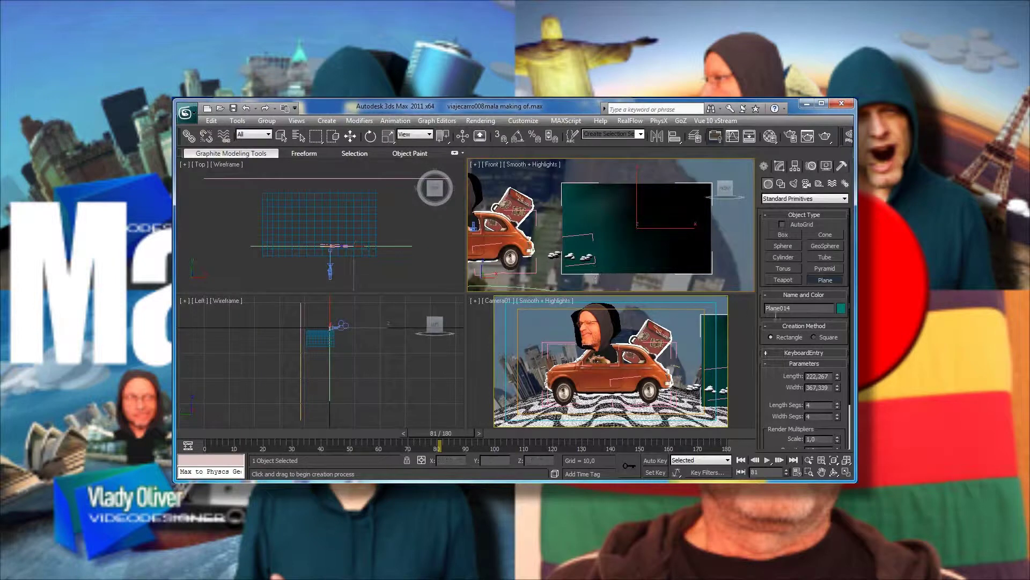
pyautogui.click(780, 166)
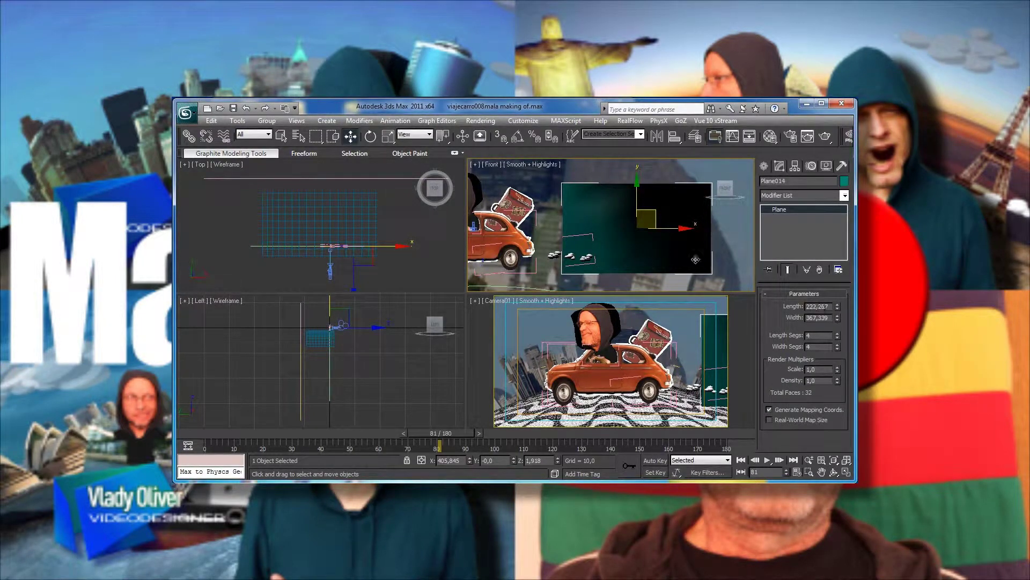
# Copy the 01 - Default material into an empty Material Editor slot named 'carro demo'
pyautogui.click(770, 136)
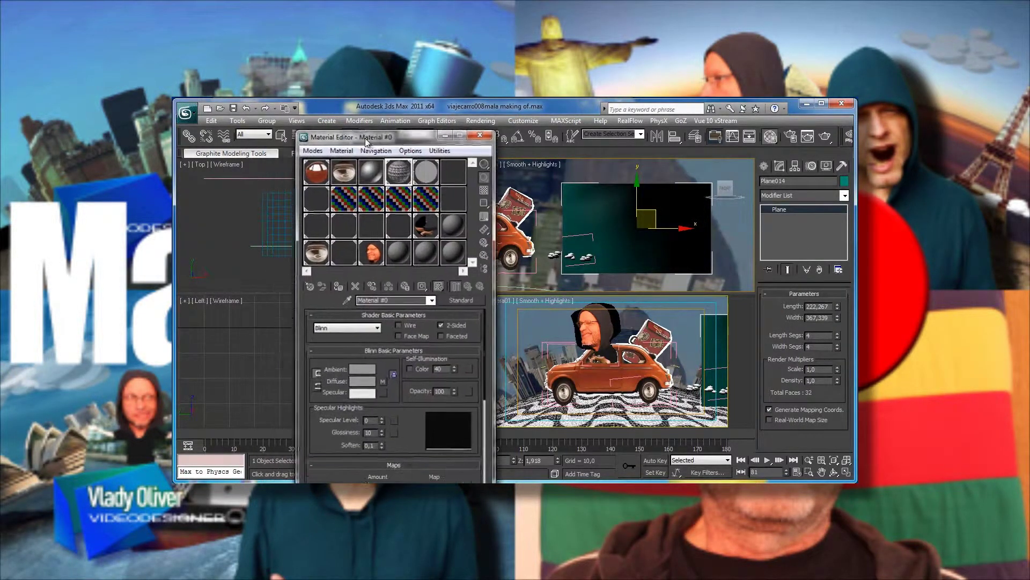
pyautogui.click(440, 149)
pyautogui.click(446, 225)
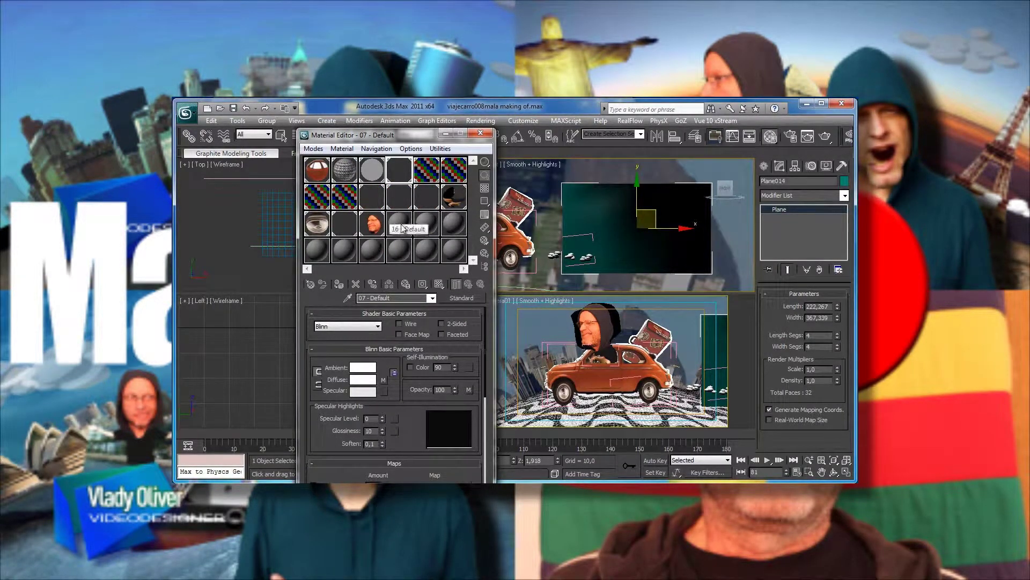
pyautogui.click(316, 172)
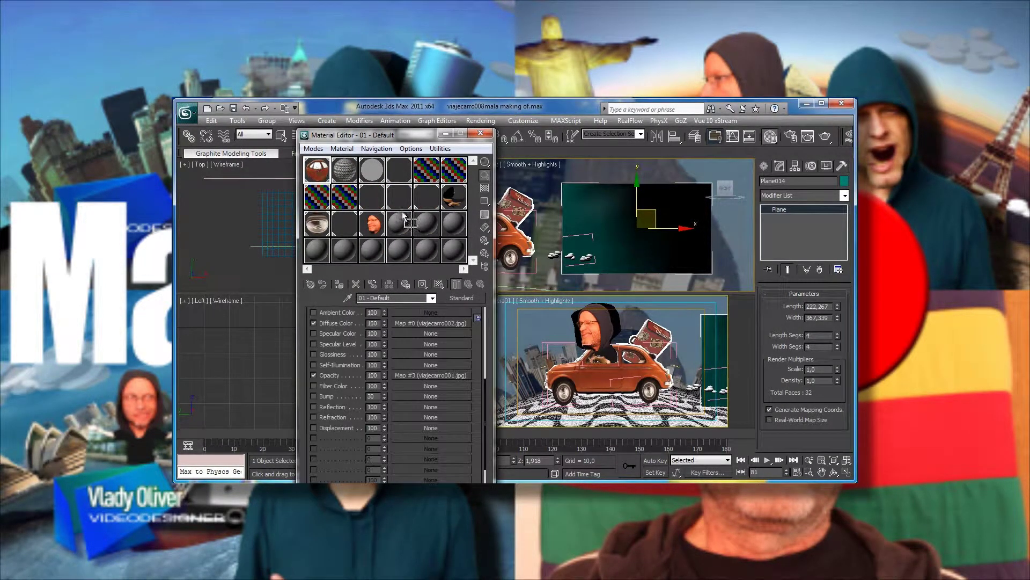
pyautogui.moveTo(403, 214); pyautogui.dragTo(403, 215)
pyautogui.write('carro demo')
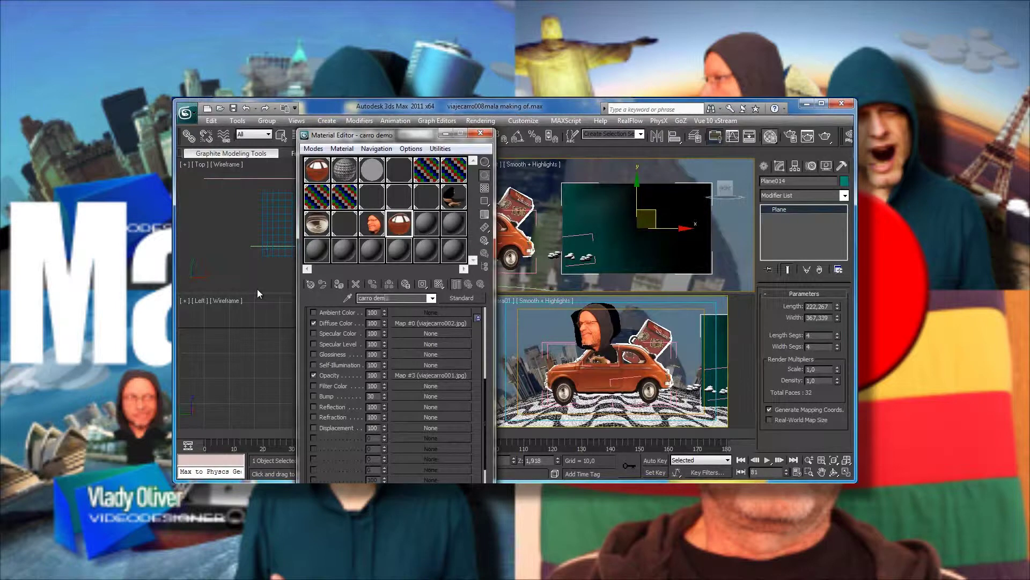
pyautogui.click(257, 291)
# Apply the carro demo material to Plane014, showing the full uncropped car image
pyautogui.click(430, 323)
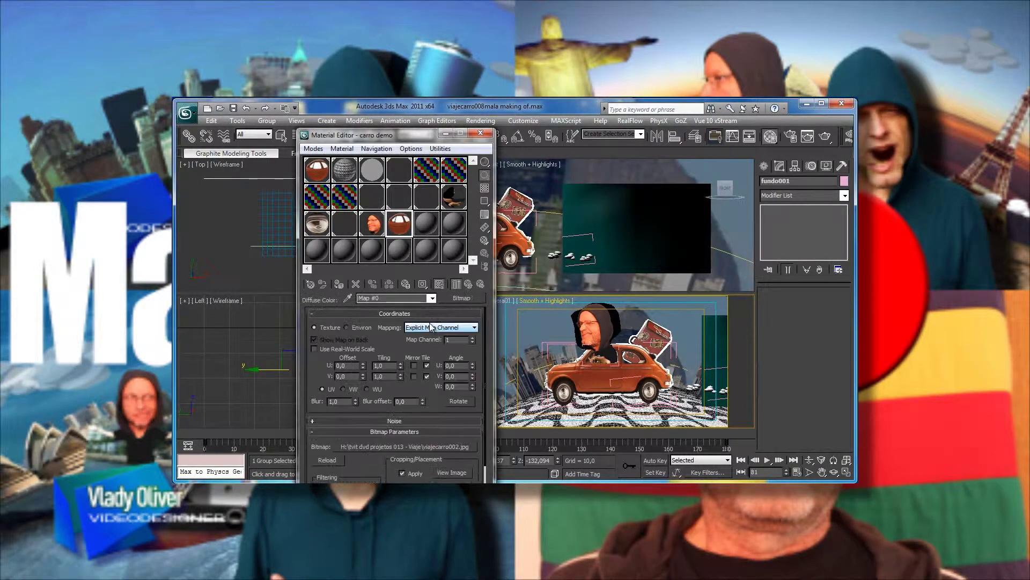
pyautogui.moveTo(433, 422); pyautogui.dragTo(408, 312)
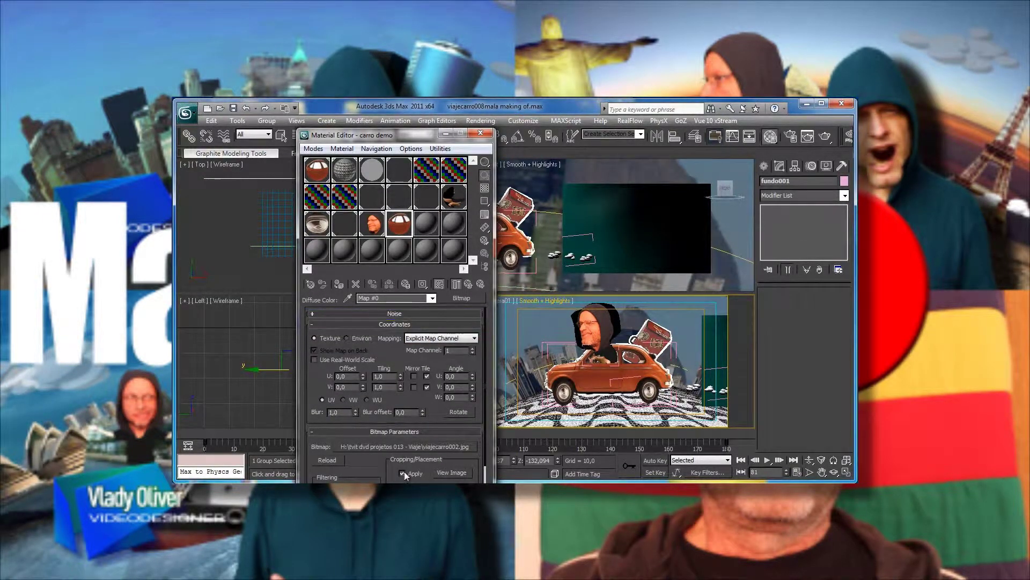
pyautogui.moveTo(431, 139); pyautogui.dragTo(431, 114)
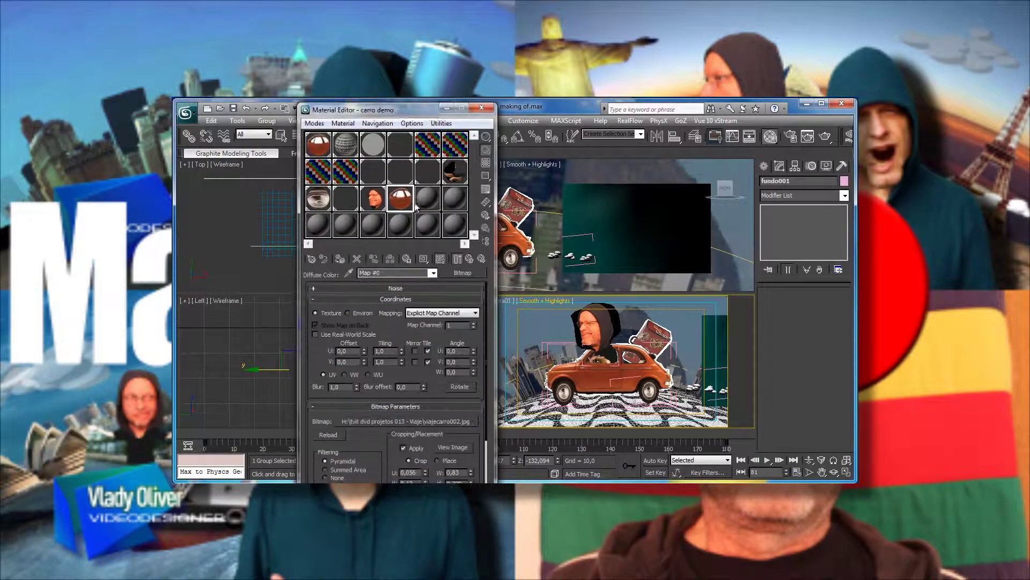
pyautogui.moveTo(404, 206)
pyautogui.mouseDown()
pyautogui.moveTo(626, 226)
pyautogui.moveTo(644, 216)
pyautogui.mouseUp()
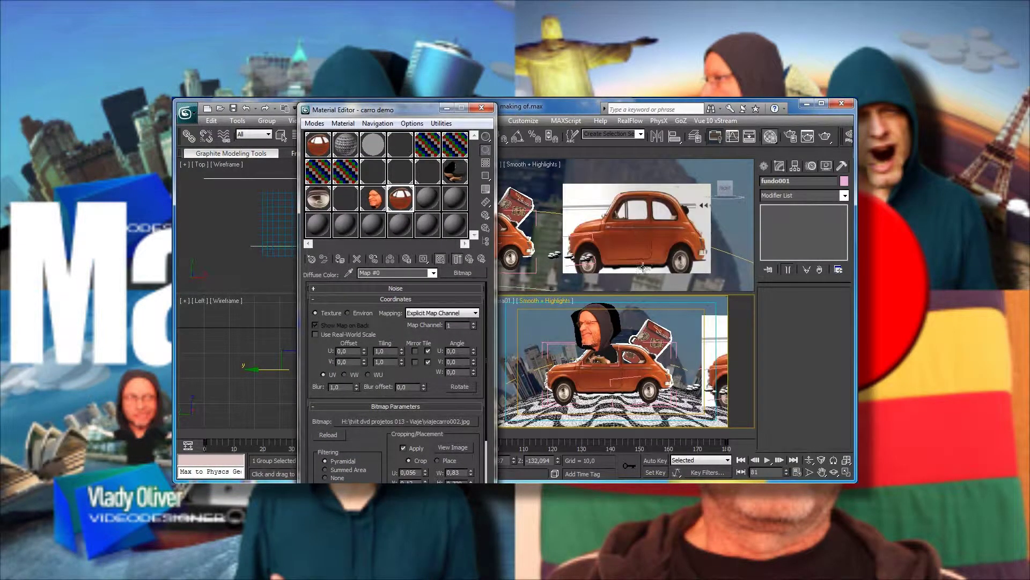
pyautogui.click(403, 448)
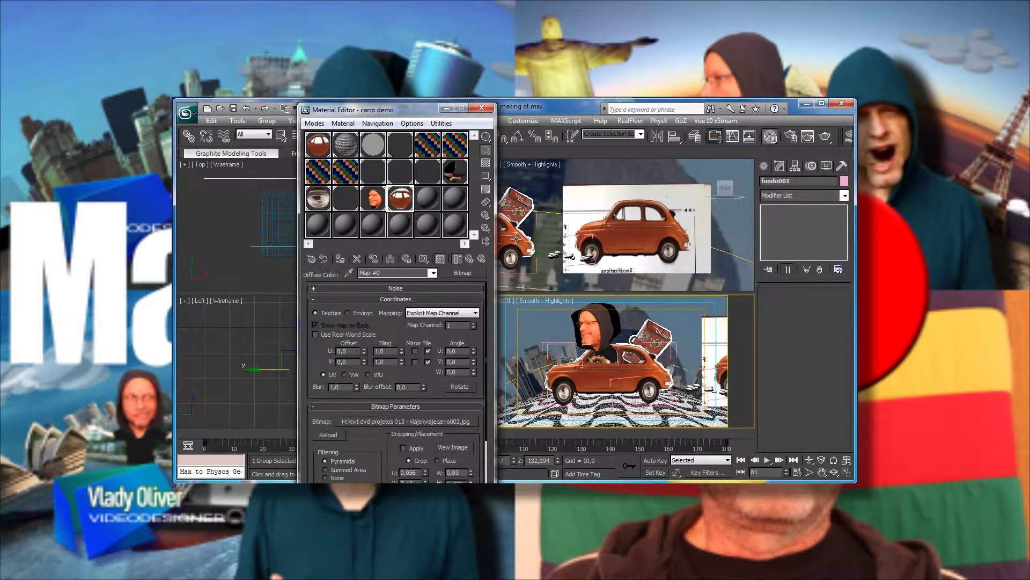
# Check the opacity bitmap viajecarro001, keeping the same image
pyautogui.click(457, 259)
pyautogui.scroll(-5, 441, 342)
pyautogui.click(441, 342)
pyautogui.click(441, 422)
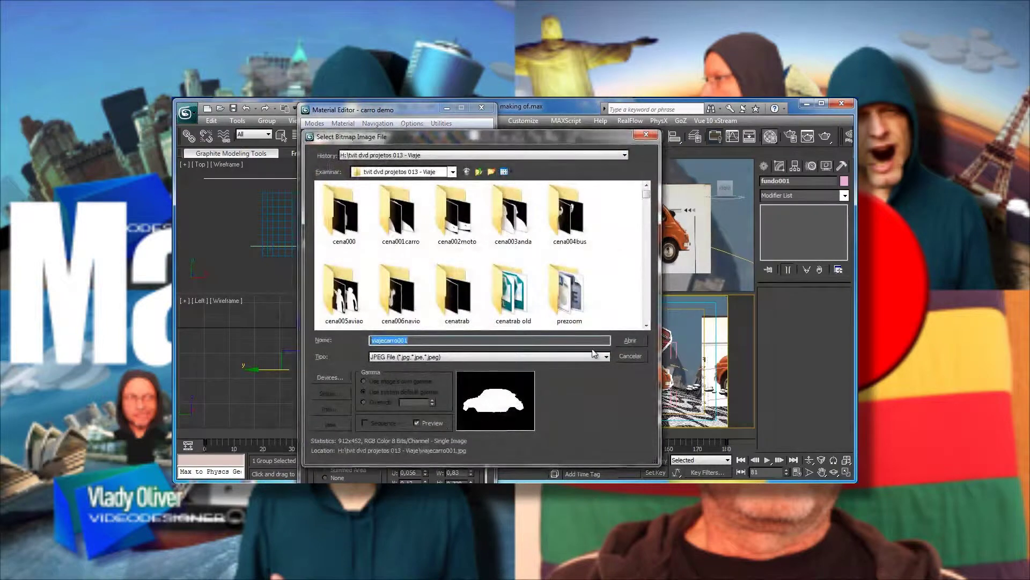
pyautogui.click(631, 355)
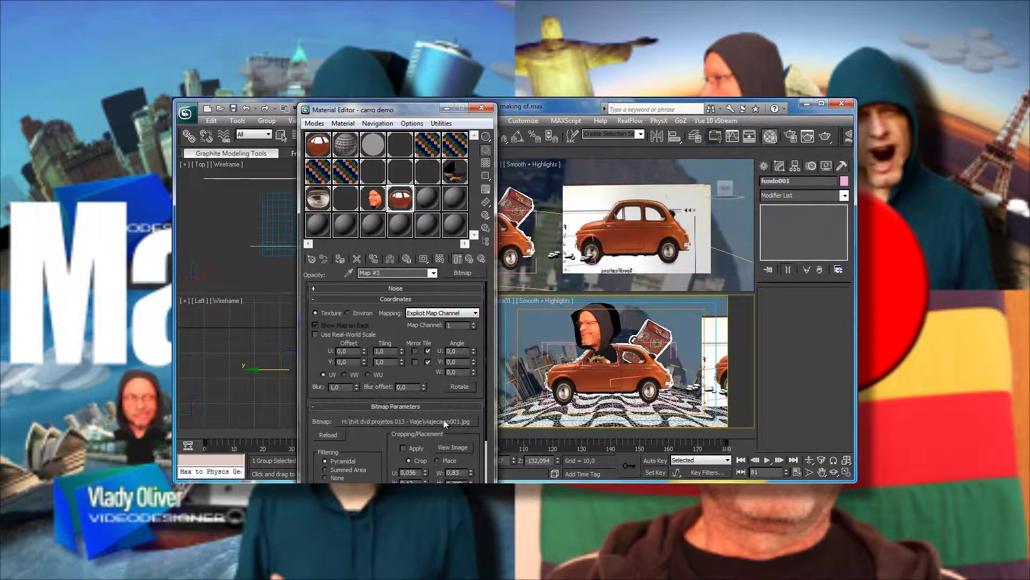
# Reveal the diffuse car photo viajecarro002 in Explorer
pyautogui.click(470, 258)
pyautogui.rightClick(424, 302)
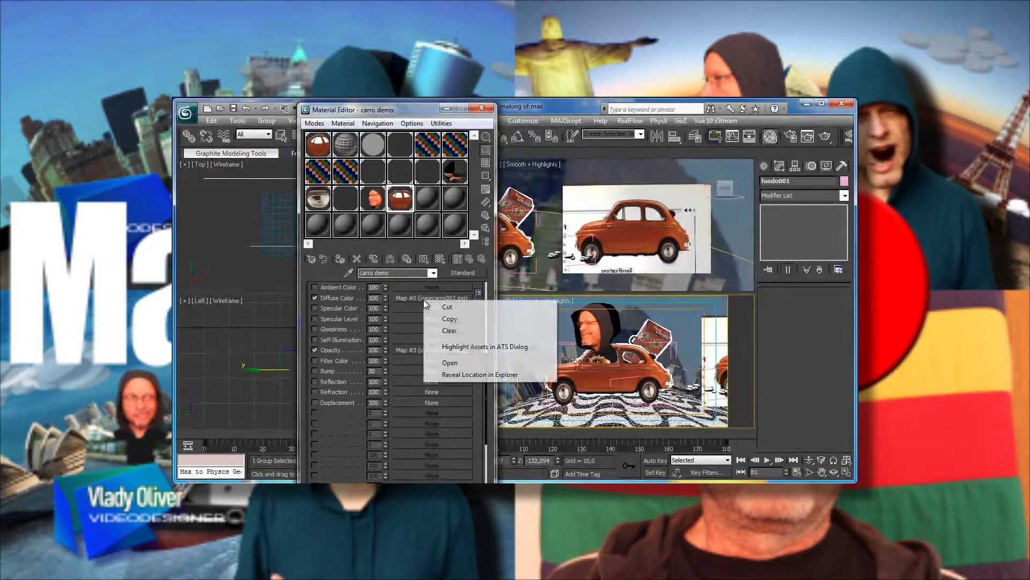
pyautogui.click(490, 374)
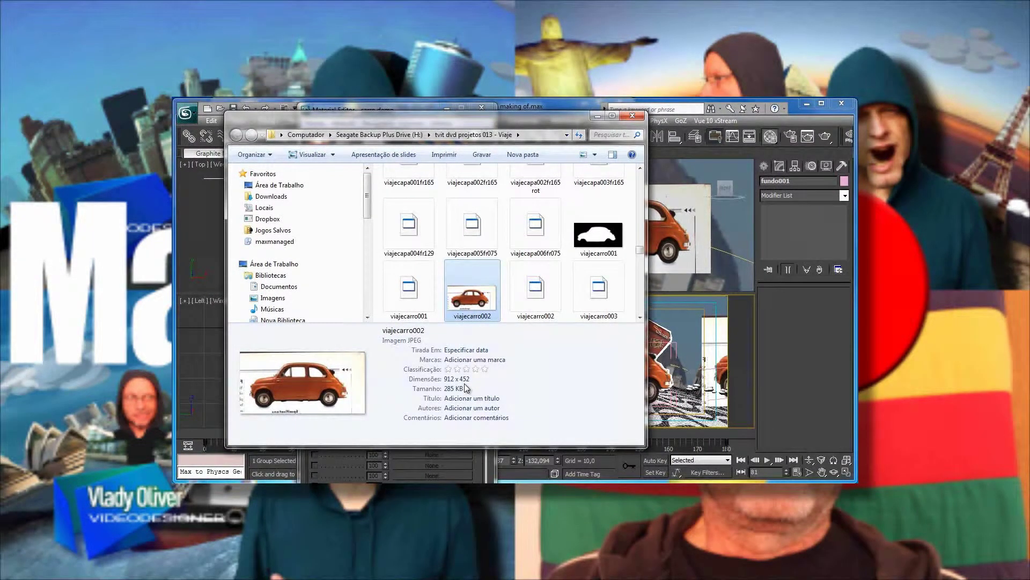
# Set Plane014's Length to 226 and Width to 450
pyautogui.click(633, 116)
pyautogui.write('22')
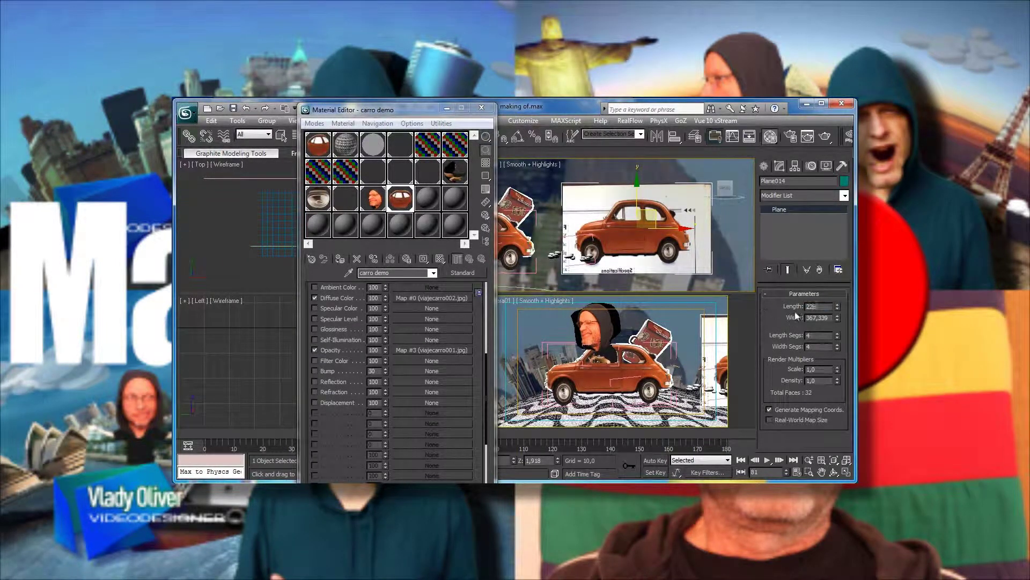
pyautogui.write('6')
pyautogui.press('Tab')
pyautogui.write('450')
pyautogui.click(676, 273)
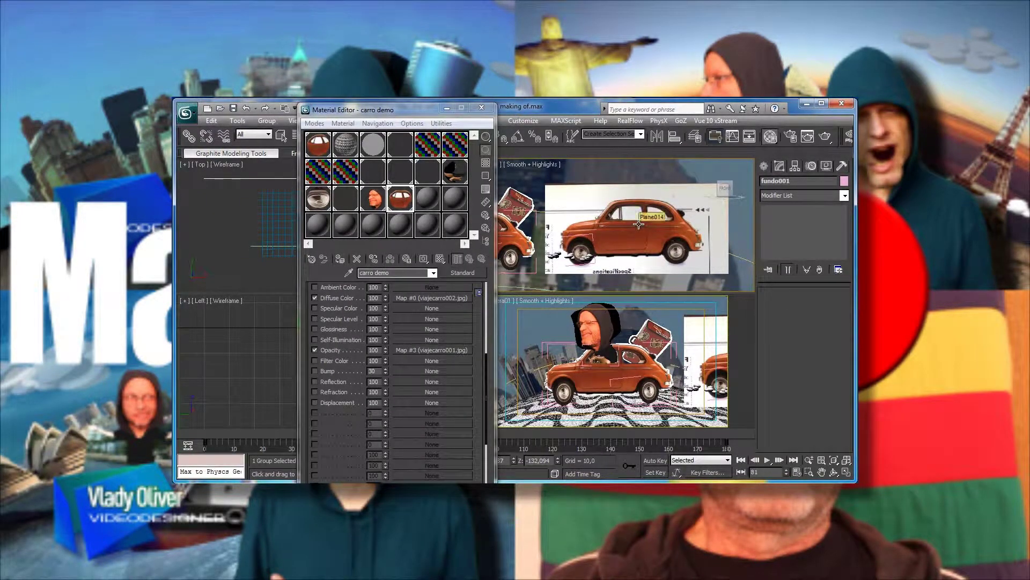
# Show viewport materials as Hardware Display with Maps and zoom in on the car
pyautogui.click(342, 123)
pyautogui.moveTo(389, 346)
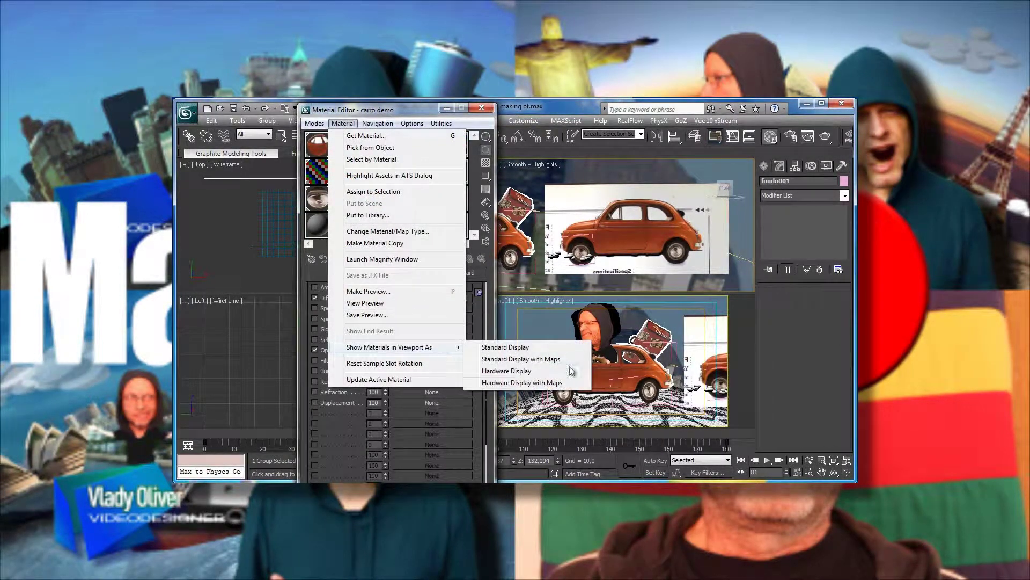
pyautogui.click(525, 383)
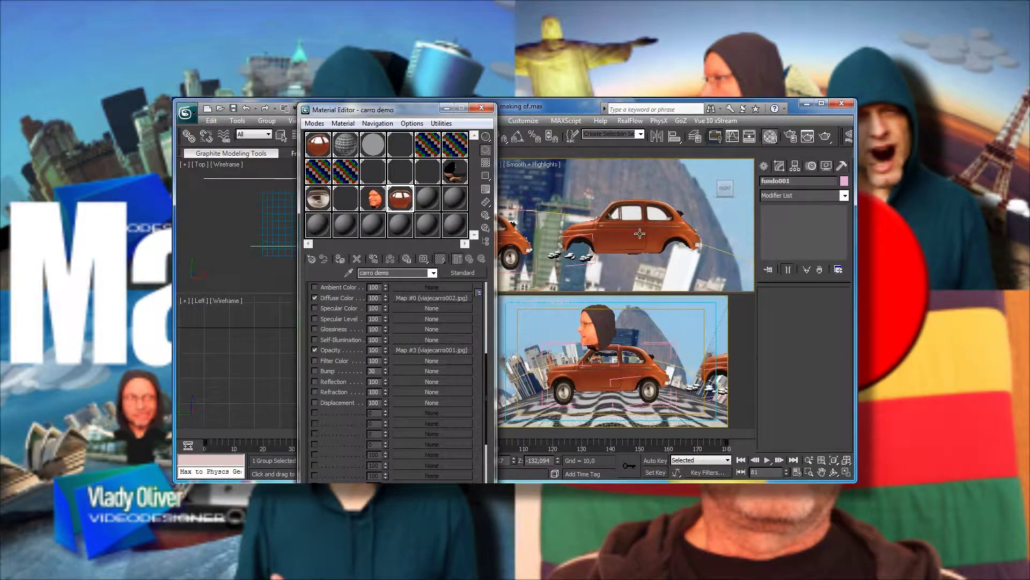
pyautogui.click(808, 461)
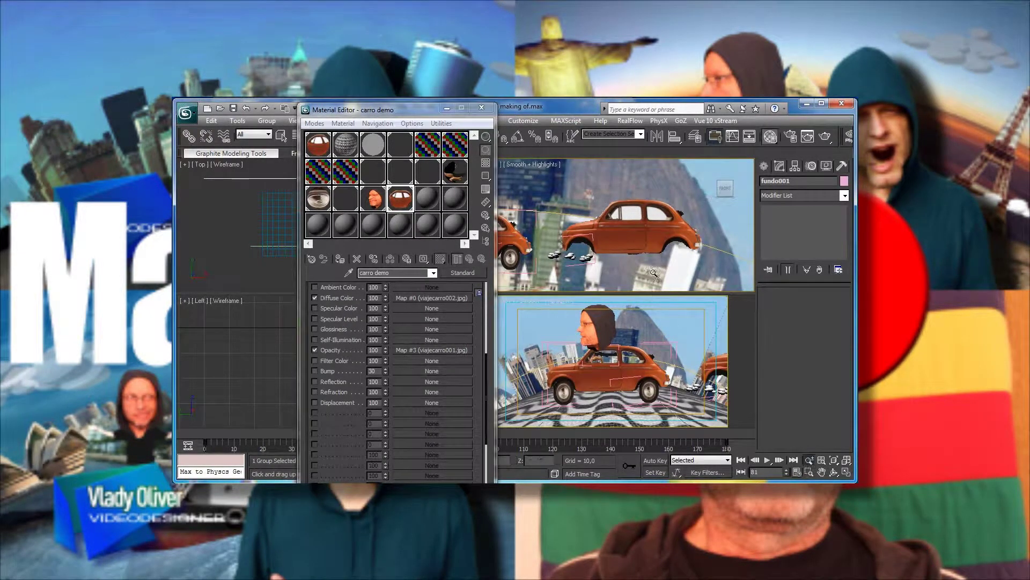
pyautogui.moveTo(640, 245); pyautogui.dragTo(641, 234)
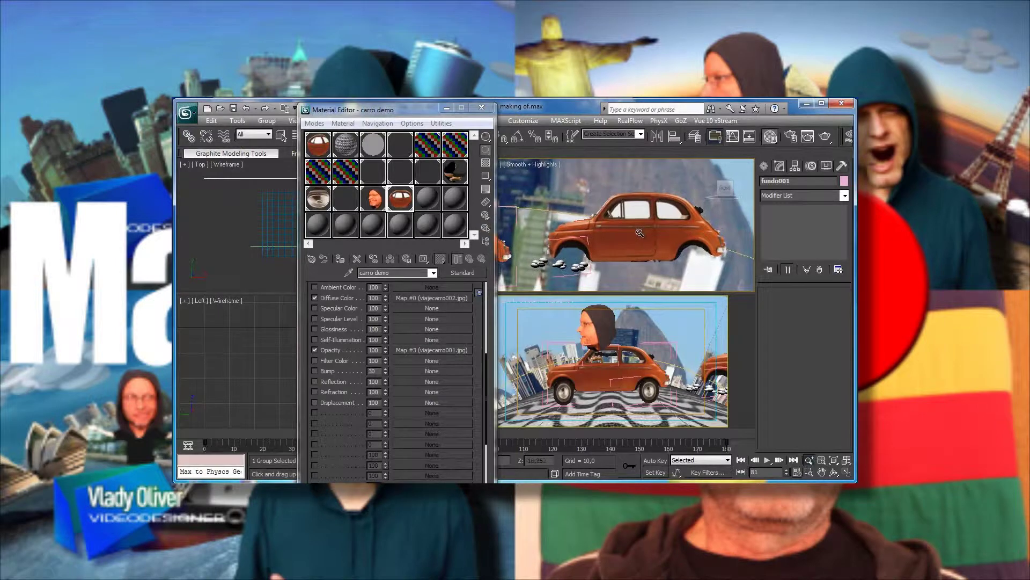
pyautogui.click(766, 167)
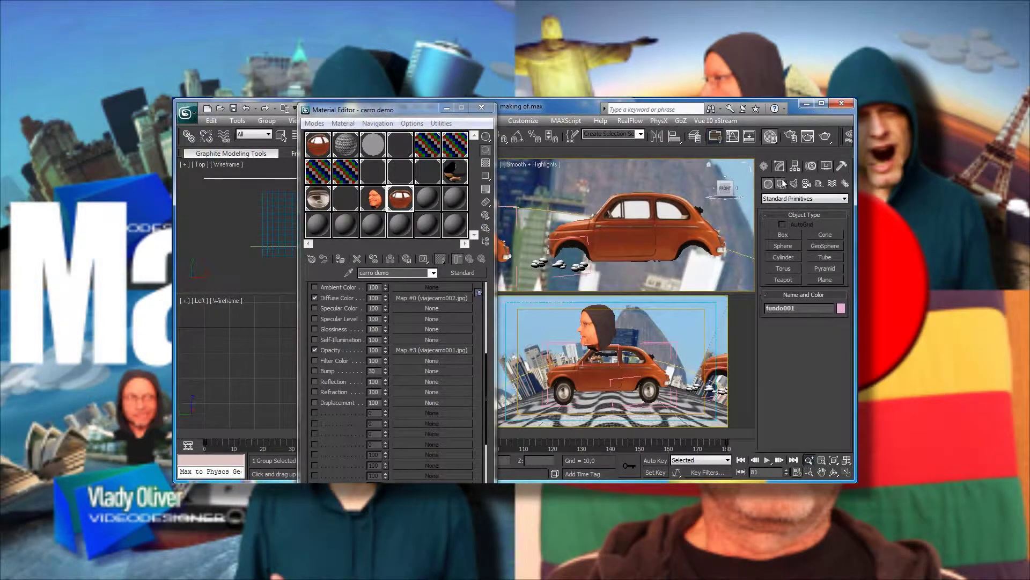
# Trace a closed Line spline, Line015, around the car photo's outline
pyautogui.click(782, 183)
pyautogui.click(785, 243)
pyautogui.click(727, 234)
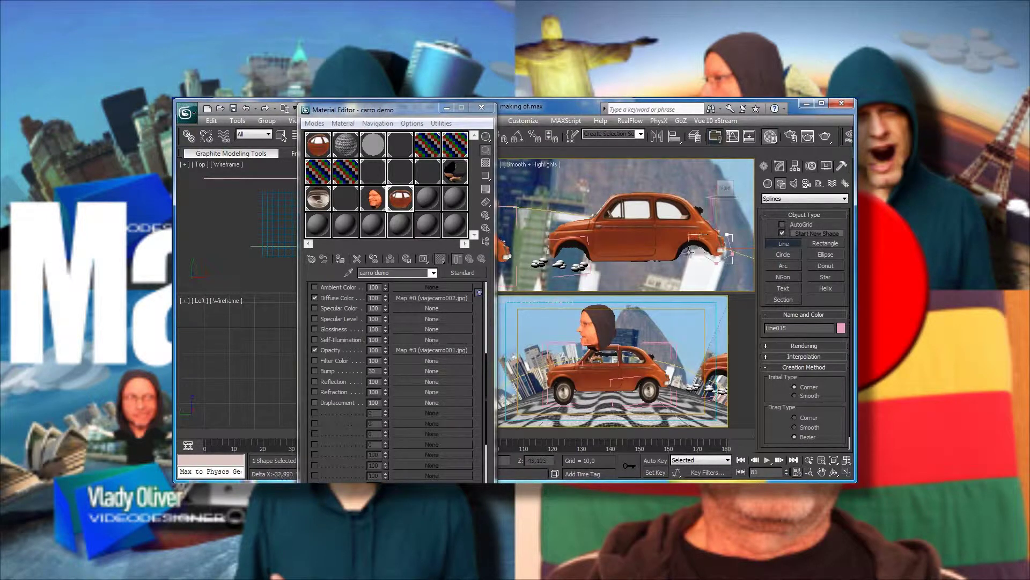
pyautogui.click(679, 266)
pyautogui.click(607, 265)
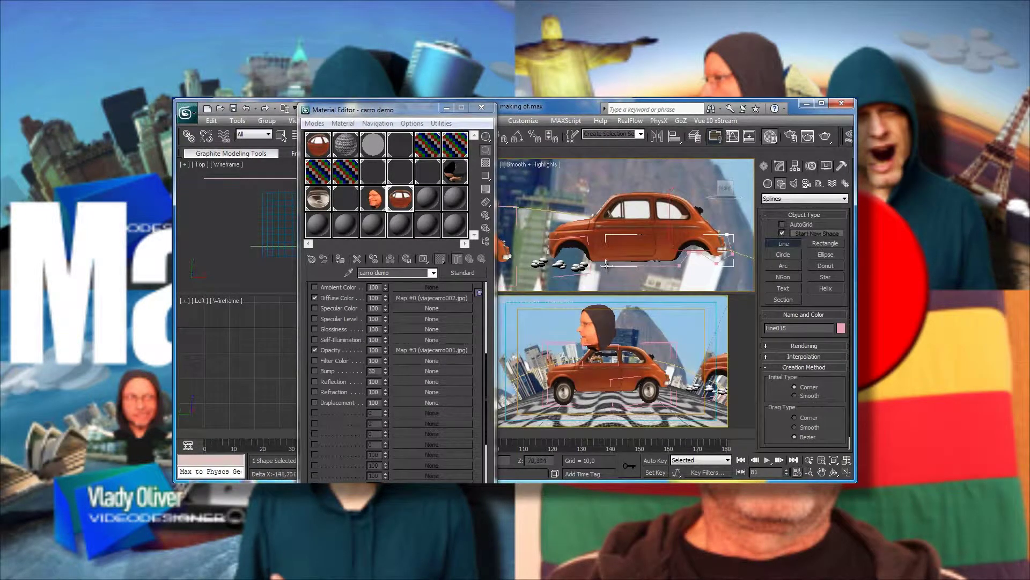
pyautogui.click(575, 251)
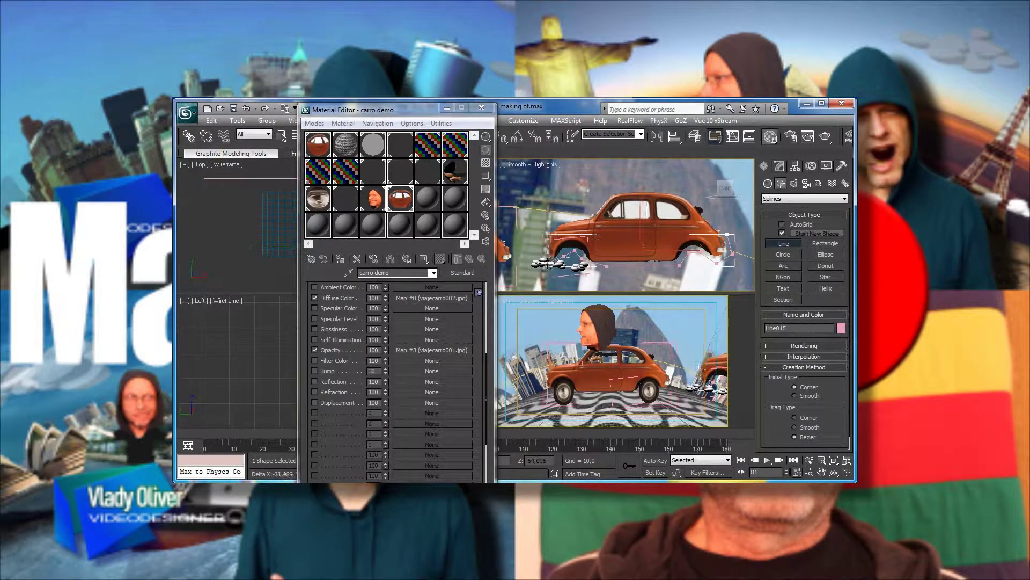
pyautogui.click(539, 236)
pyautogui.click(614, 189)
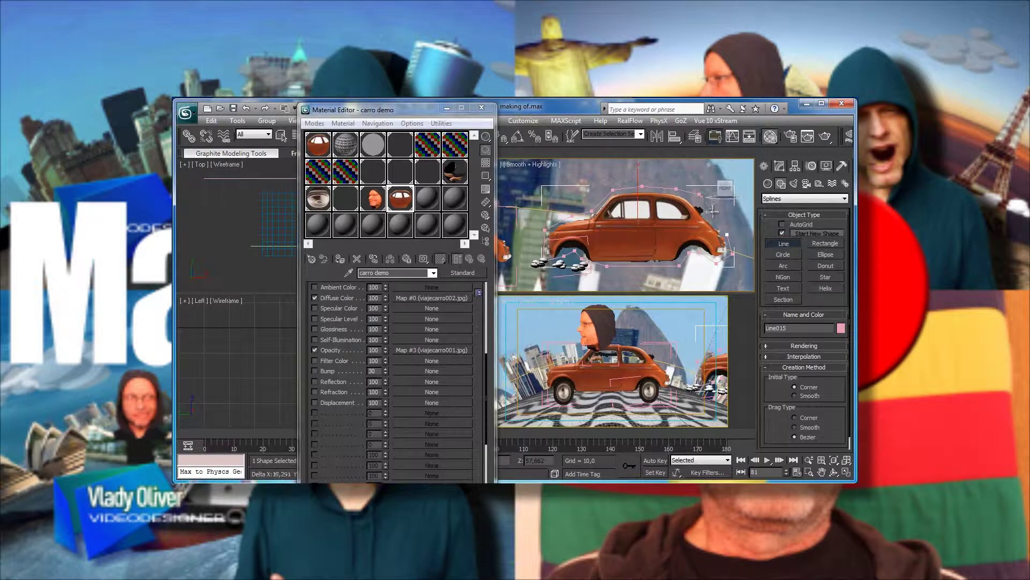
pyautogui.click(723, 231)
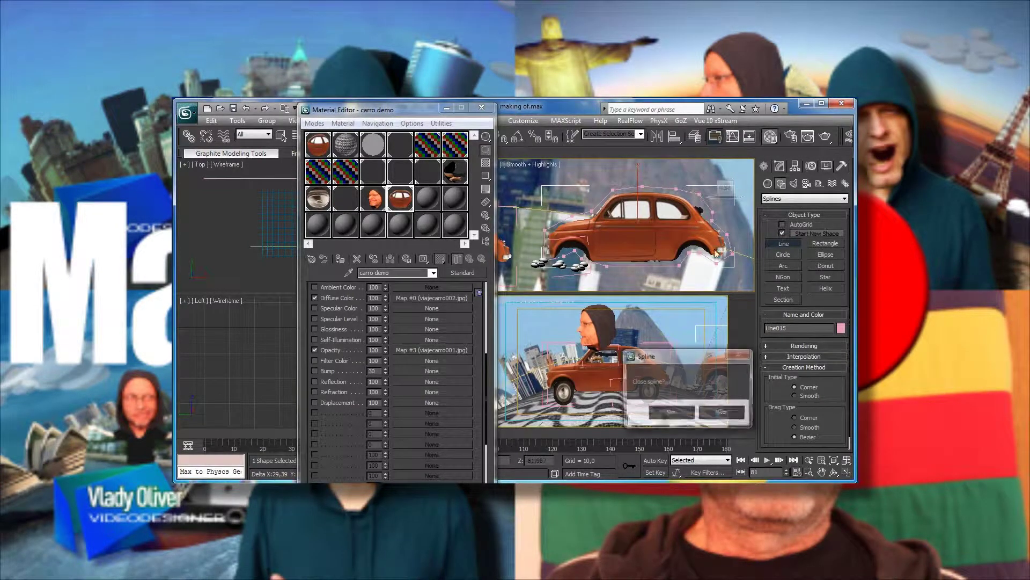
pyautogui.click(667, 423)
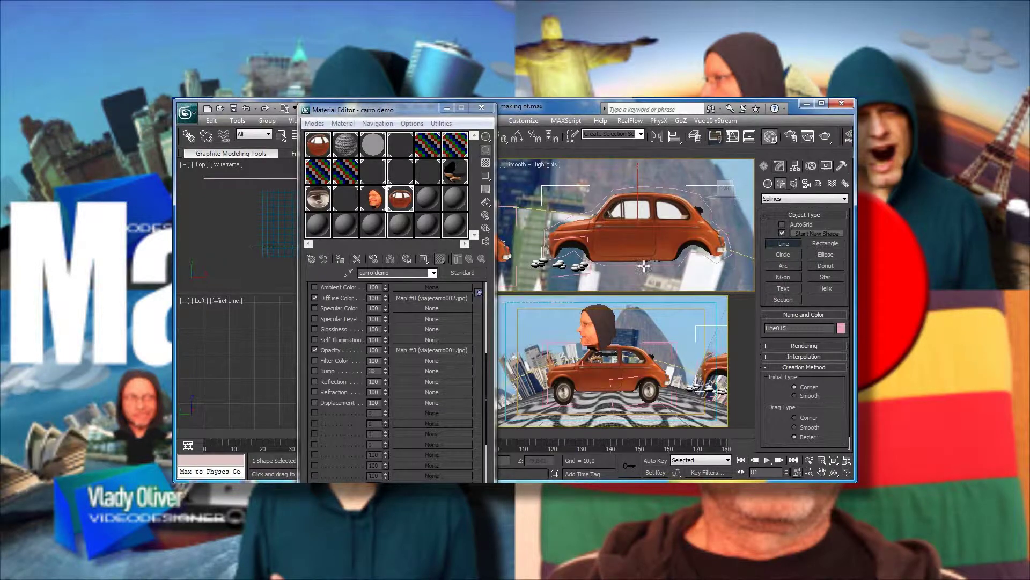
pyautogui.click(779, 165)
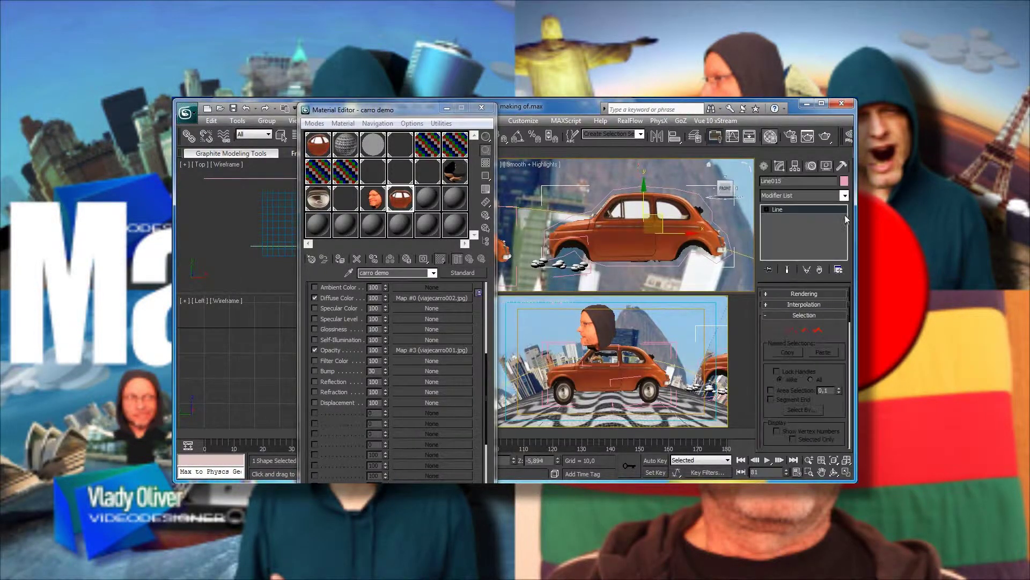
# Add a Subdivide modifier with size 10 to Line015, showing edged faces
pyautogui.click(845, 195)
pyautogui.moveTo(845, 209); pyautogui.dragTo(844, 479)
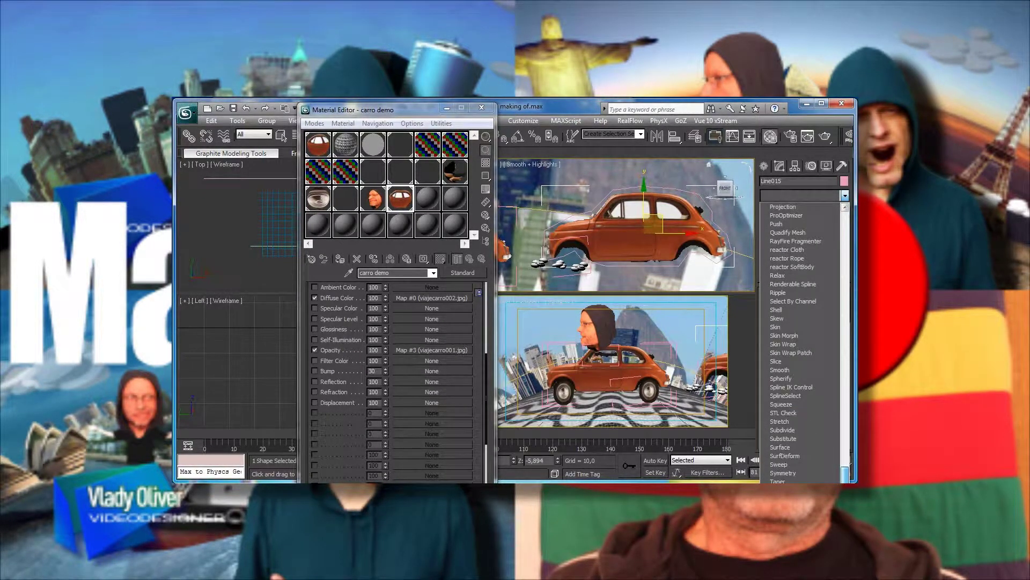
pyautogui.click(791, 433)
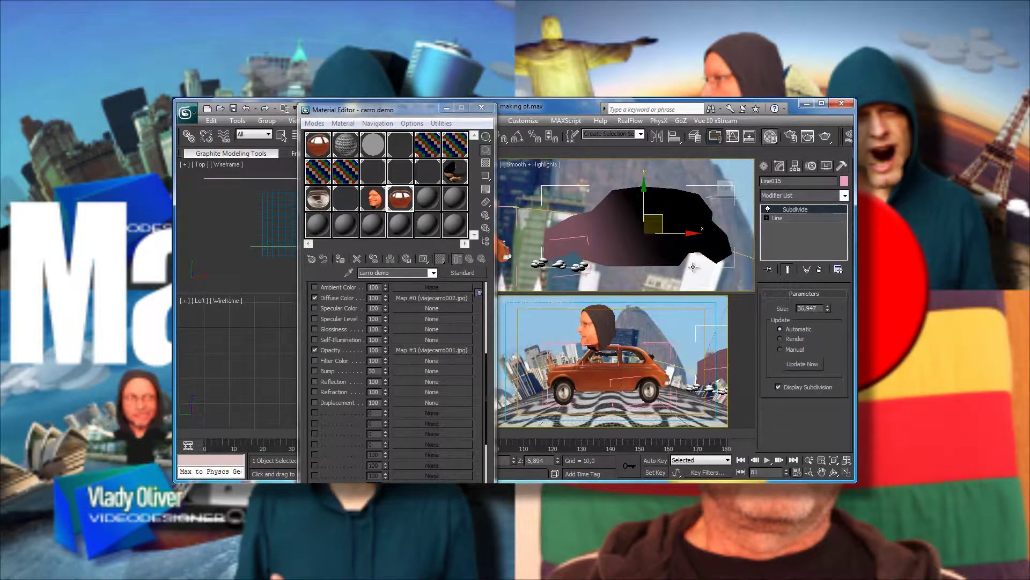
pyautogui.press('F4')
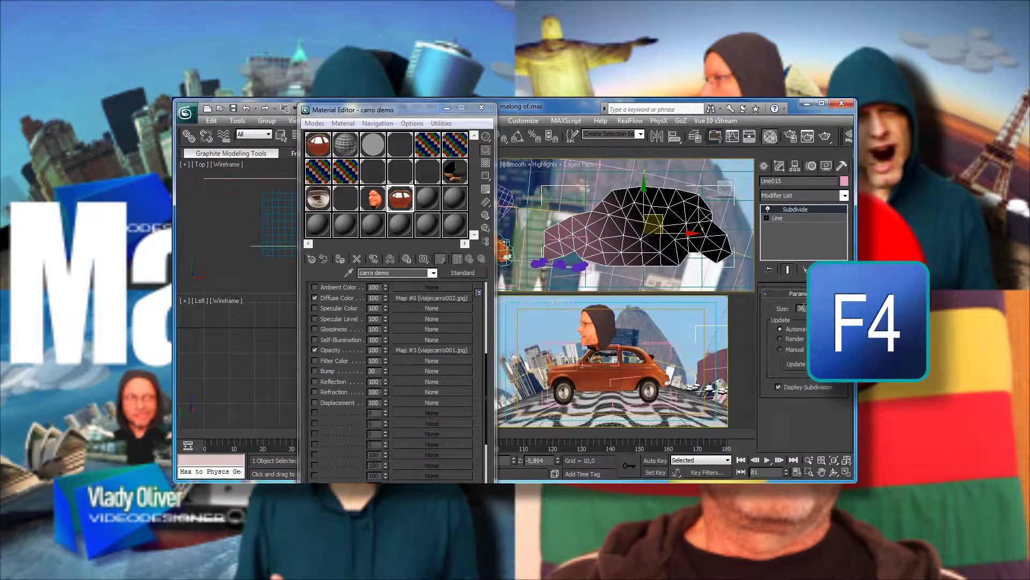
pyautogui.write('10')
pyautogui.press('Return')
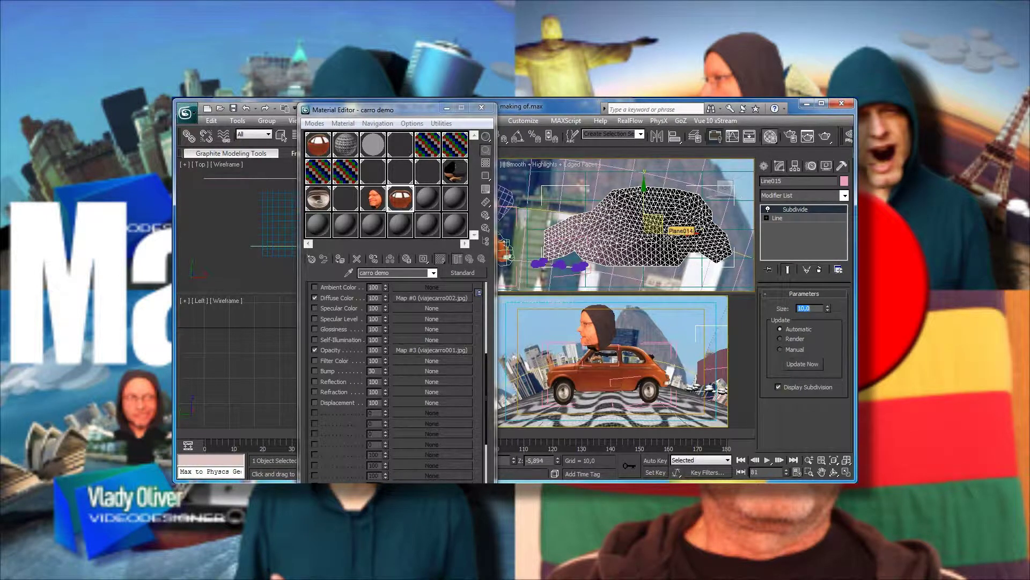
# Add a UVW Mapping modifier on top of the subdivided car outline
pyautogui.click(845, 196)
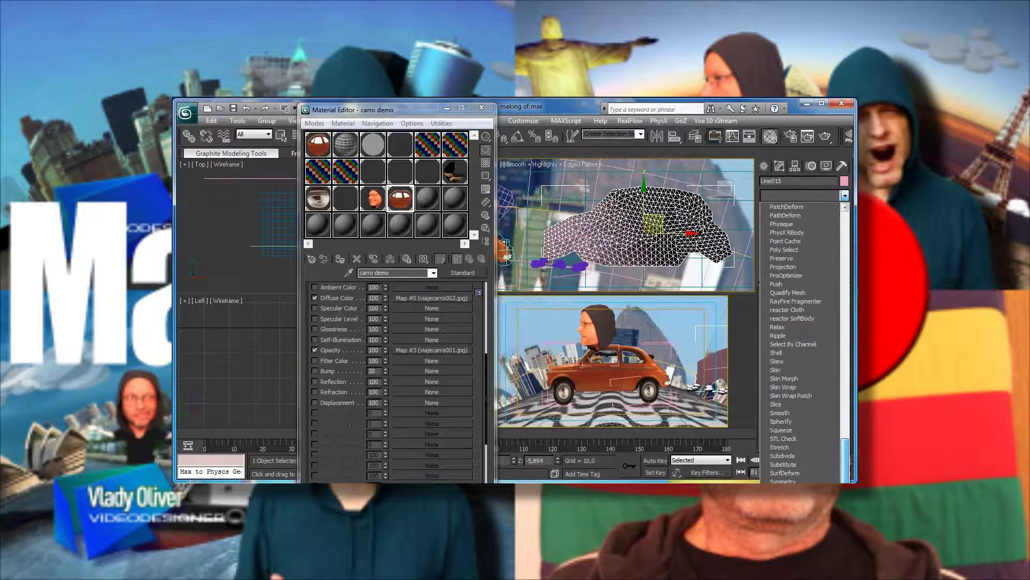
pyautogui.write('uvw')
pyautogui.press('Return')
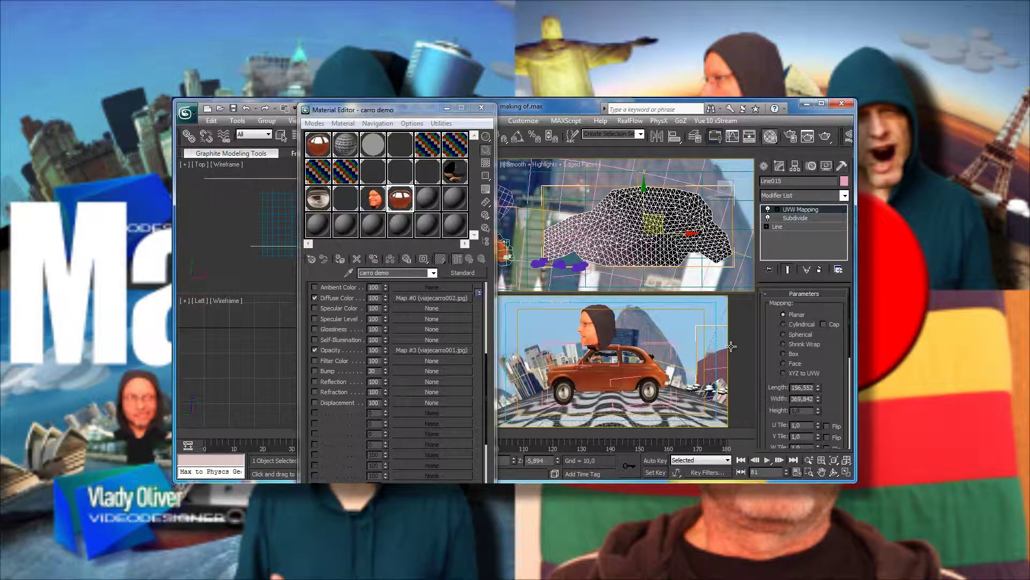
# Zoom out and Region Fit the UVW mapping over the car's area
pyautogui.click(810, 459)
pyautogui.moveTo(655, 207); pyautogui.dragTo(701, 176)
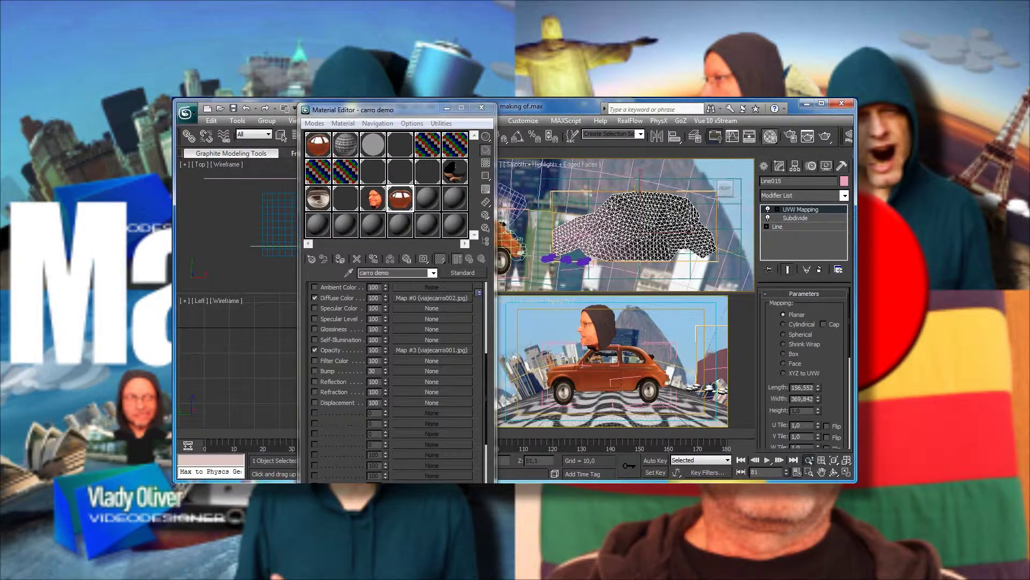
pyautogui.moveTo(834, 371); pyautogui.dragTo(818, 219)
pyautogui.click(828, 363)
pyautogui.moveTo(545, 183); pyautogui.dragTo(730, 276)
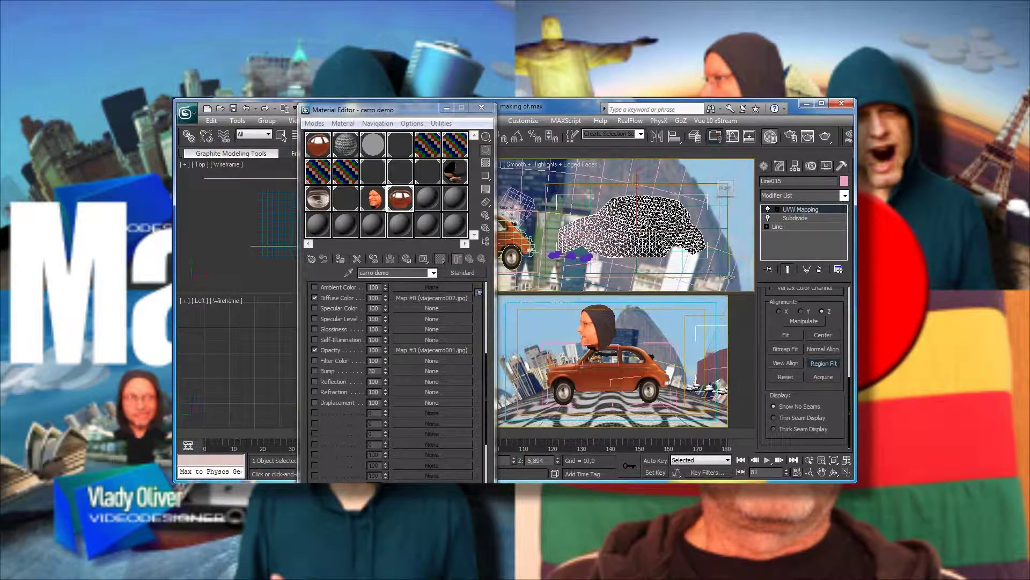
pyautogui.moveTo(728, 277); pyautogui.dragTo(728, 273)
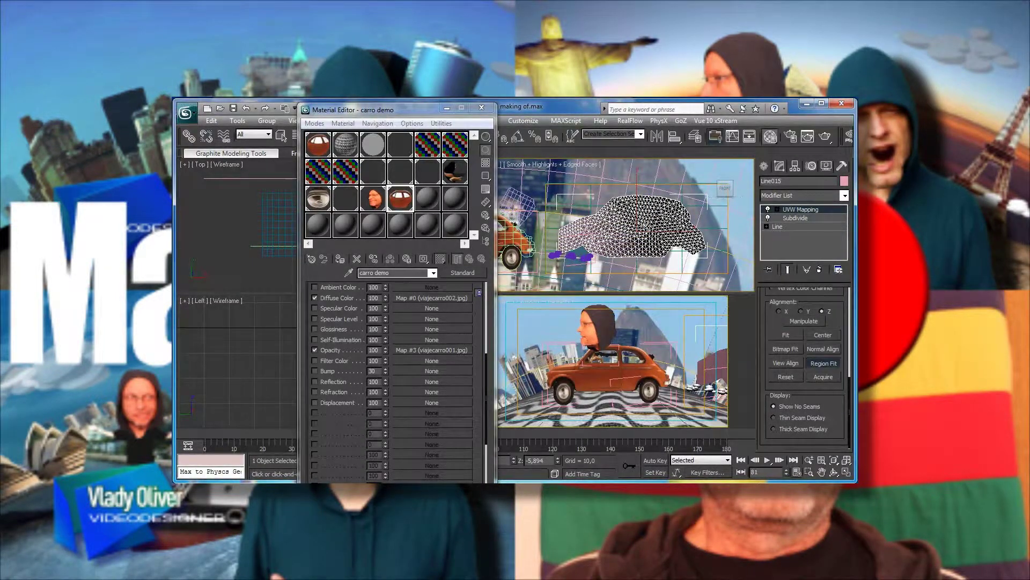
pyautogui.moveTo(715, 288); pyautogui.dragTo(717, 287)
# Show the carro demo map in the viewport and hide edged faces
pyautogui.moveTo(372, 107)
pyautogui.mouseDown()
pyautogui.moveTo(355, 117)
pyautogui.moveTo(321, 177)
pyautogui.mouseUp()
pyautogui.click(657, 268)
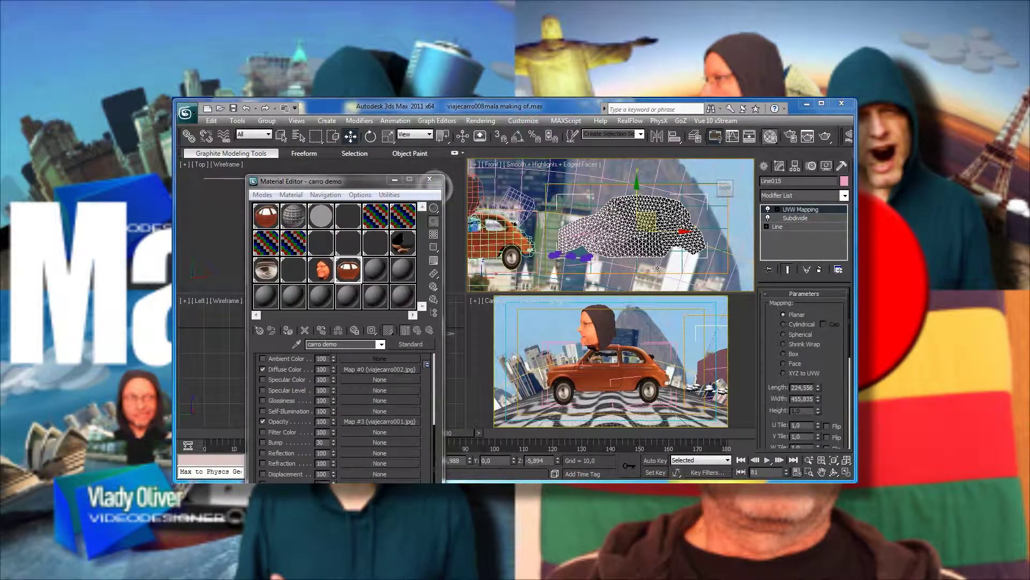
pyautogui.click(349, 276)
pyautogui.click(289, 330)
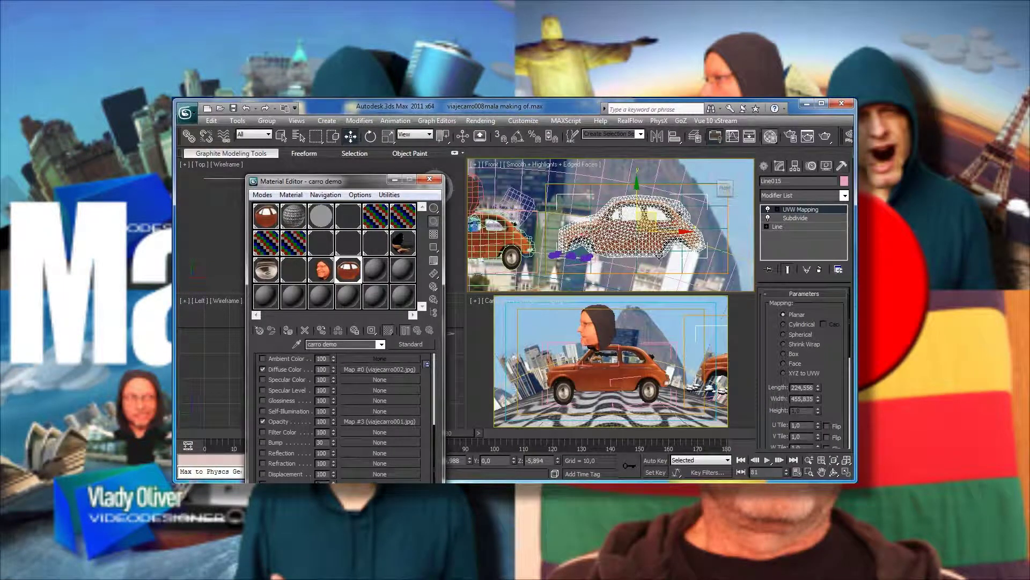
pyautogui.press('F4')
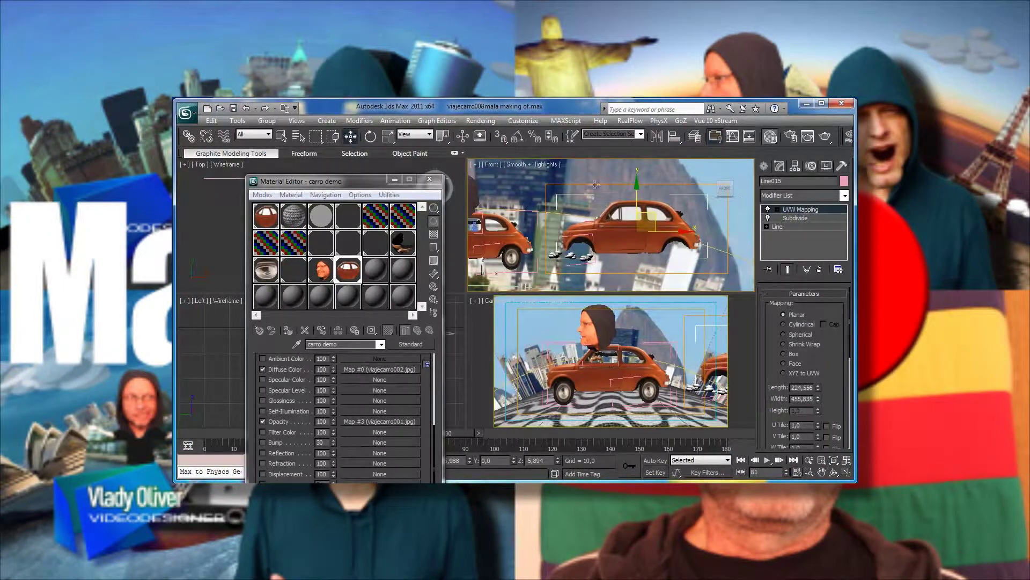
pyautogui.click(686, 196)
# Cancel a copy of Plane014 and switch the Camera viewport to Perspective
pyautogui.keyDown('shift'); pyautogui.moveTo(657, 217); pyautogui.dragTo(618, 199); pyautogui.keyUp('shift')
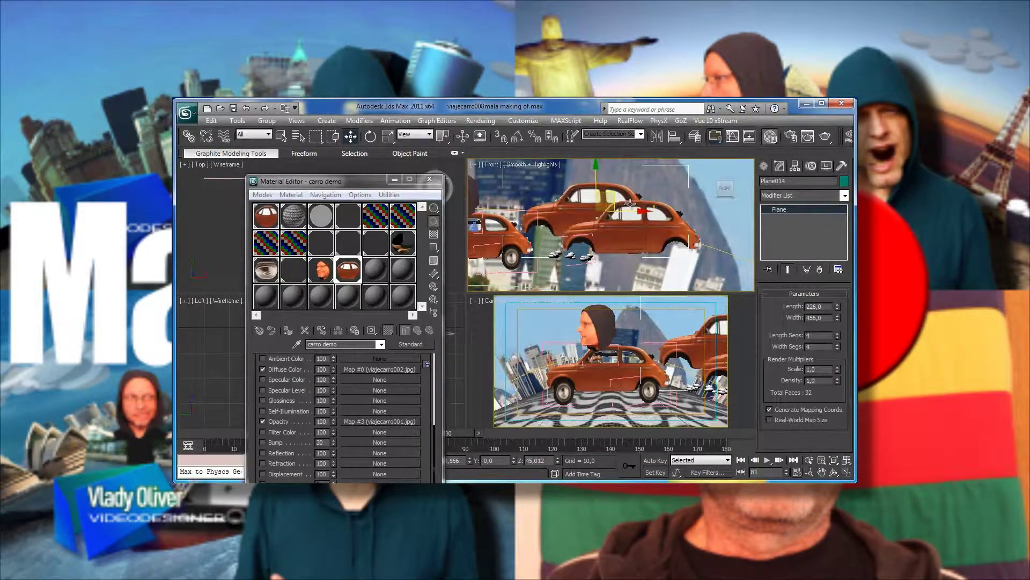
pyautogui.rightClick(629, 203)
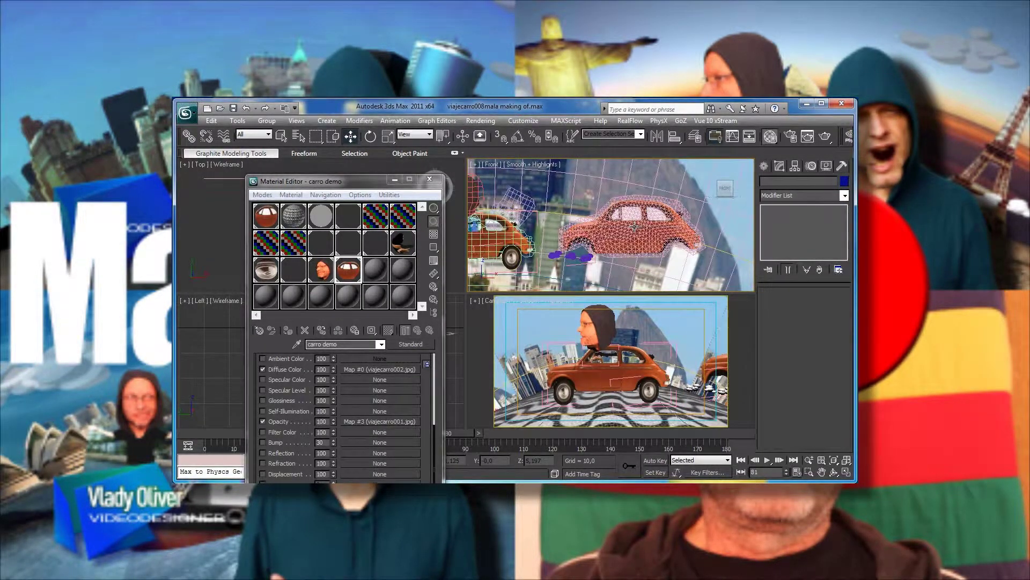
pyautogui.click(495, 301)
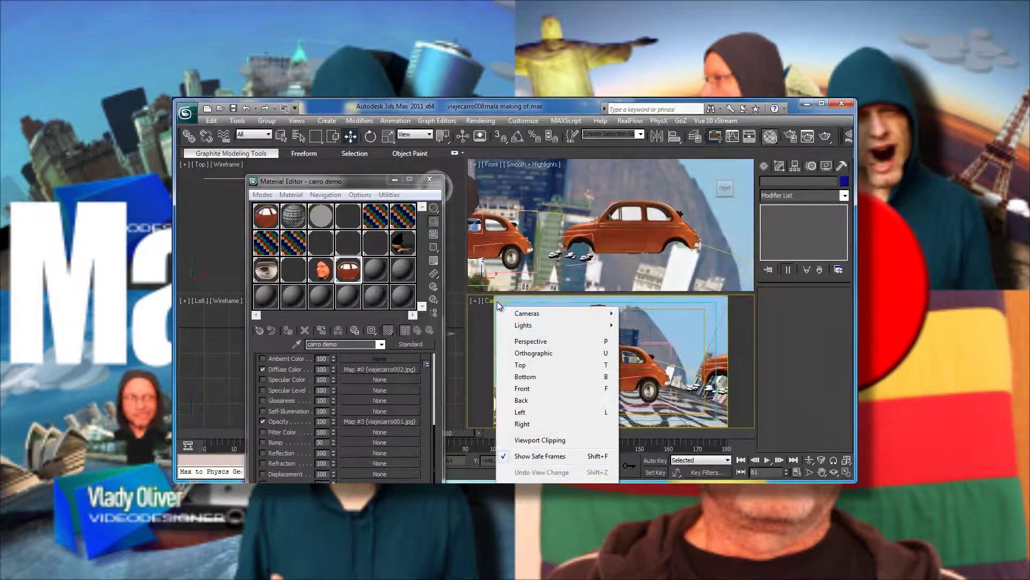
pyautogui.click(539, 341)
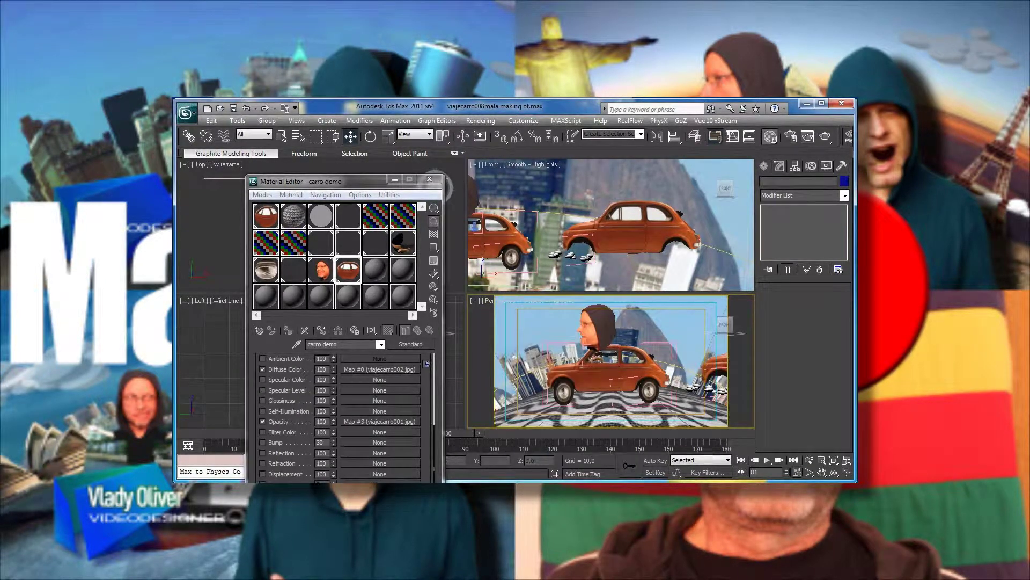
# Orbit and zoom out over the car scene, then scrub to frame 126
pyautogui.click(821, 472)
pyautogui.moveTo(617, 365); pyautogui.dragTo(591, 370)
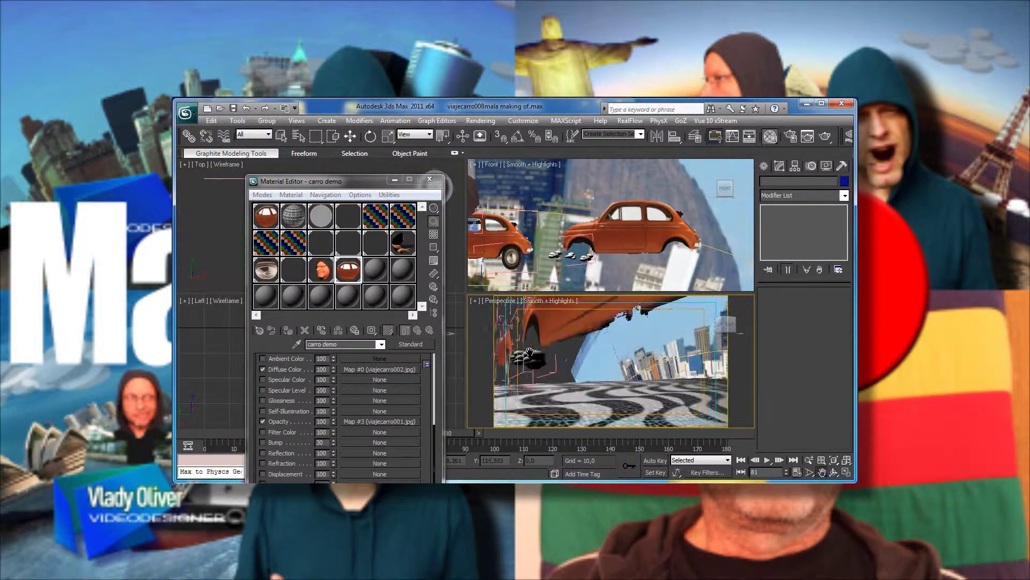
pyautogui.click(809, 460)
pyautogui.moveTo(631, 362); pyautogui.dragTo(633, 412)
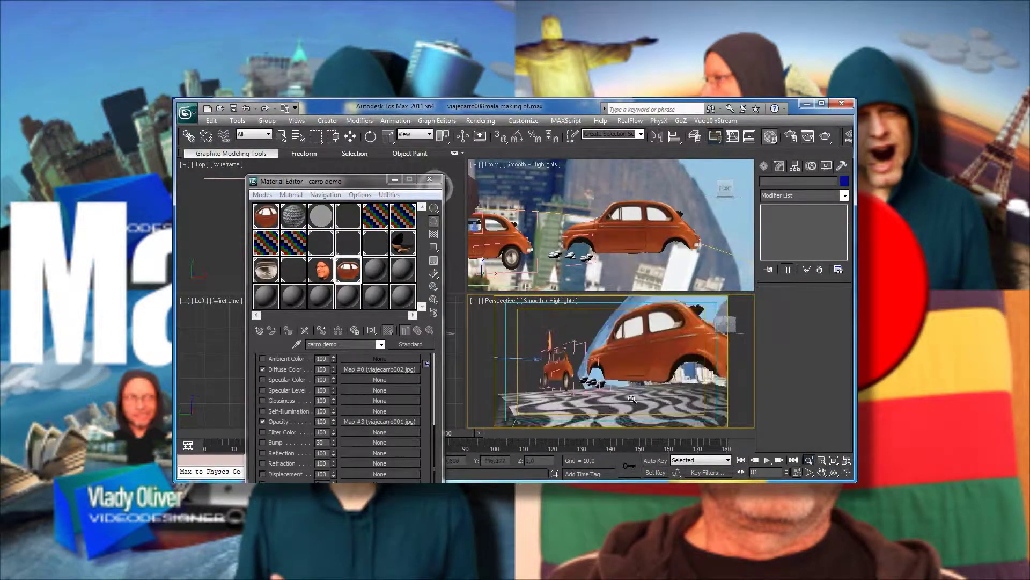
pyautogui.moveTo(464, 433)
pyautogui.mouseDown()
pyautogui.moveTo(430, 434)
pyautogui.moveTo(568, 433)
pyautogui.mouseUp()
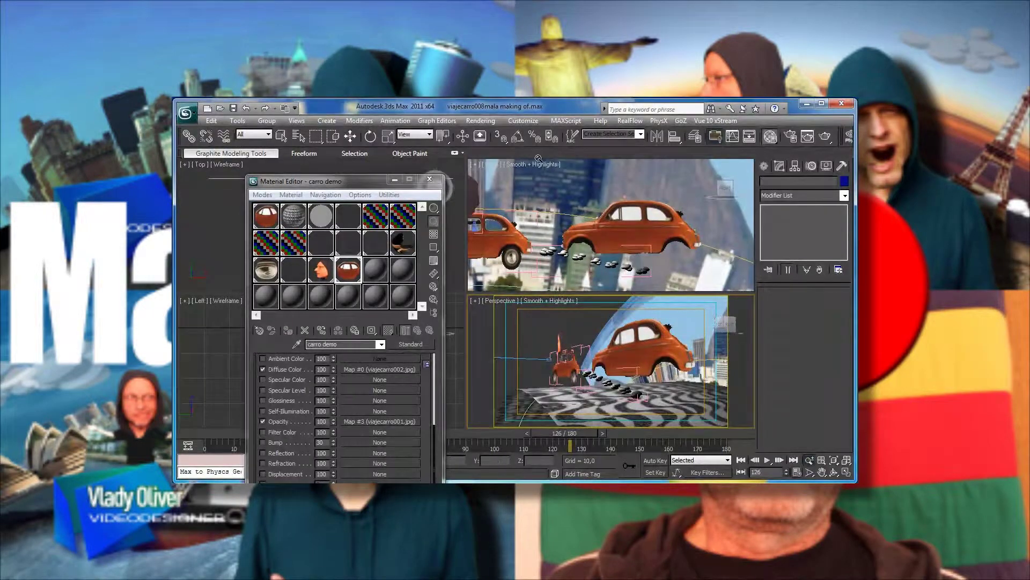
# With Affect Pivot Only, move Line015's pivot lower on the car
pyautogui.press('w')
pyautogui.click(615, 209)
pyautogui.click(794, 166)
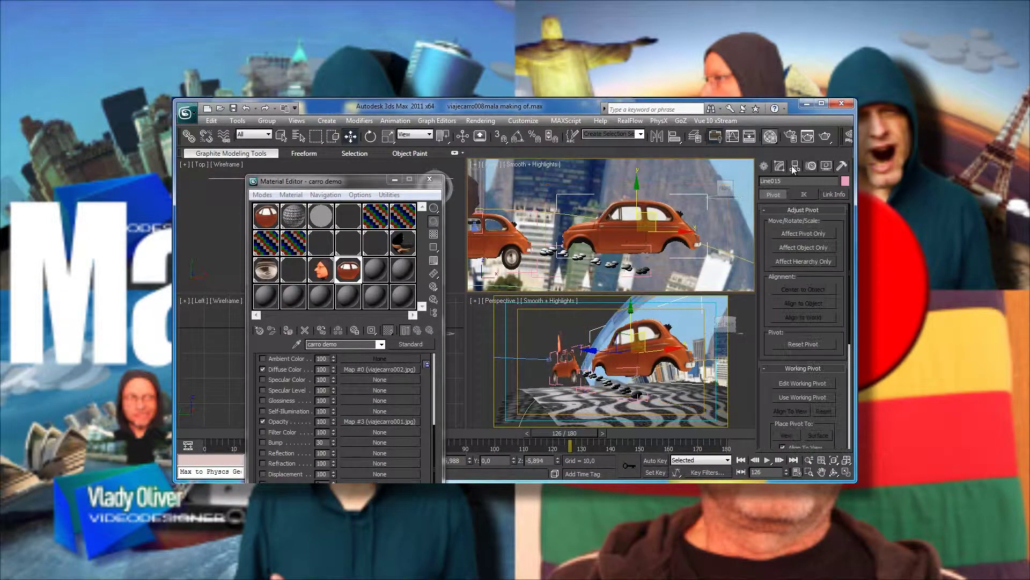
pyautogui.click(803, 233)
pyautogui.moveTo(636, 197); pyautogui.dragTo(636, 217)
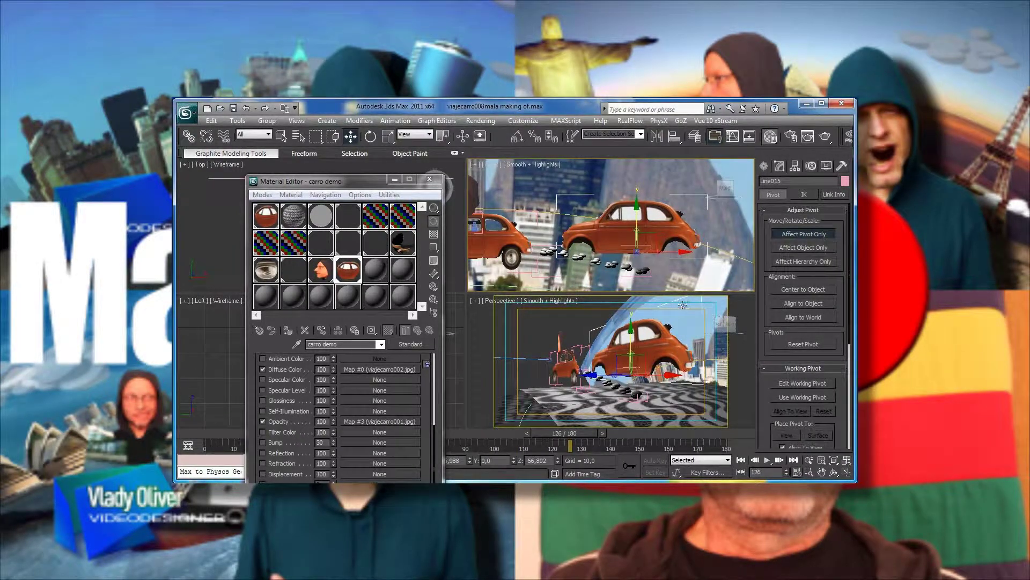
pyautogui.click(807, 234)
pyautogui.press('e')
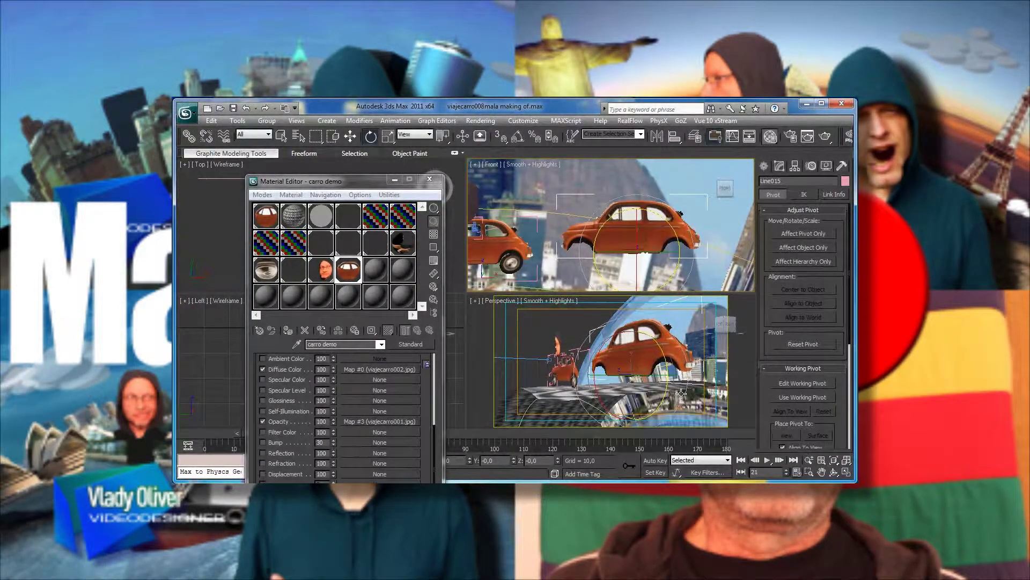
# Move the pivot below the car, then test-rotate the car and return it level
pyautogui.click(790, 234)
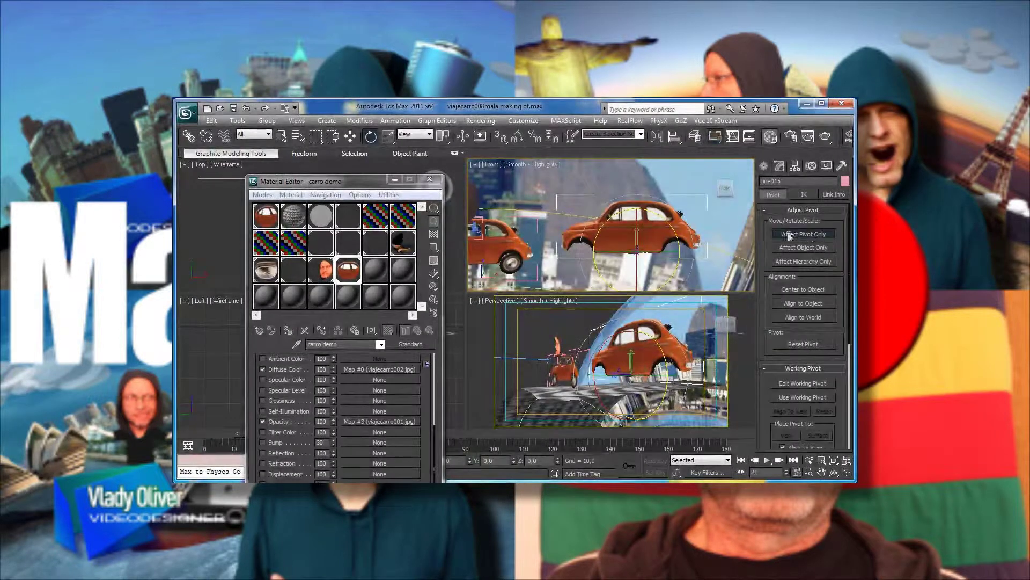
pyautogui.click(351, 136)
pyautogui.moveTo(636, 210); pyautogui.dragTo(658, 257)
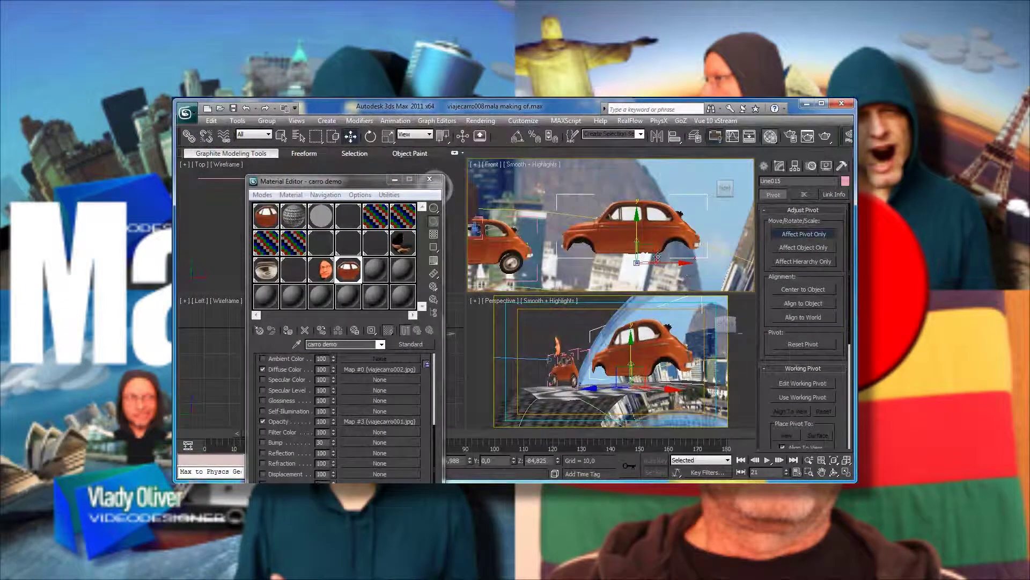
pyautogui.click(788, 237)
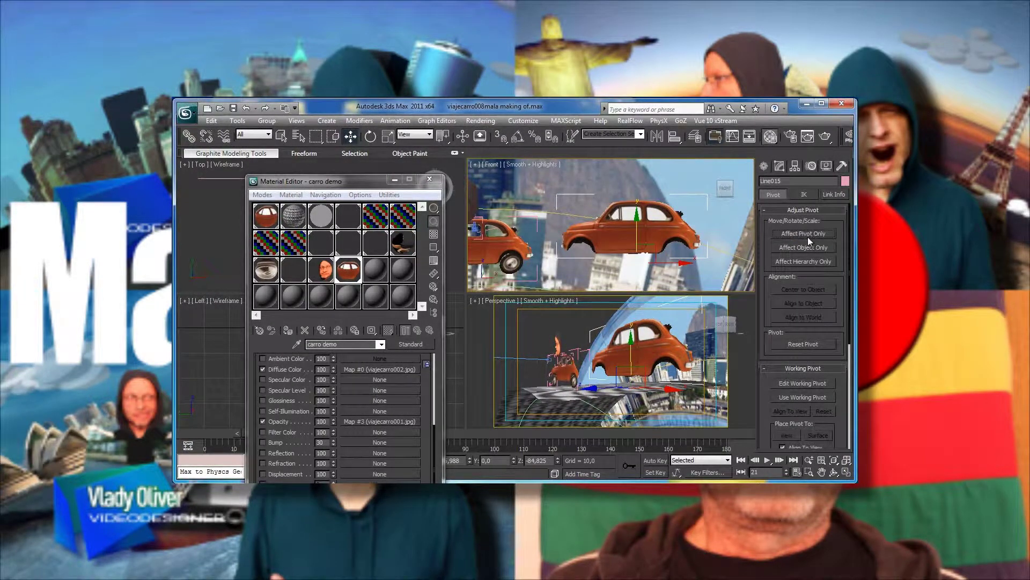
pyautogui.click(370, 138)
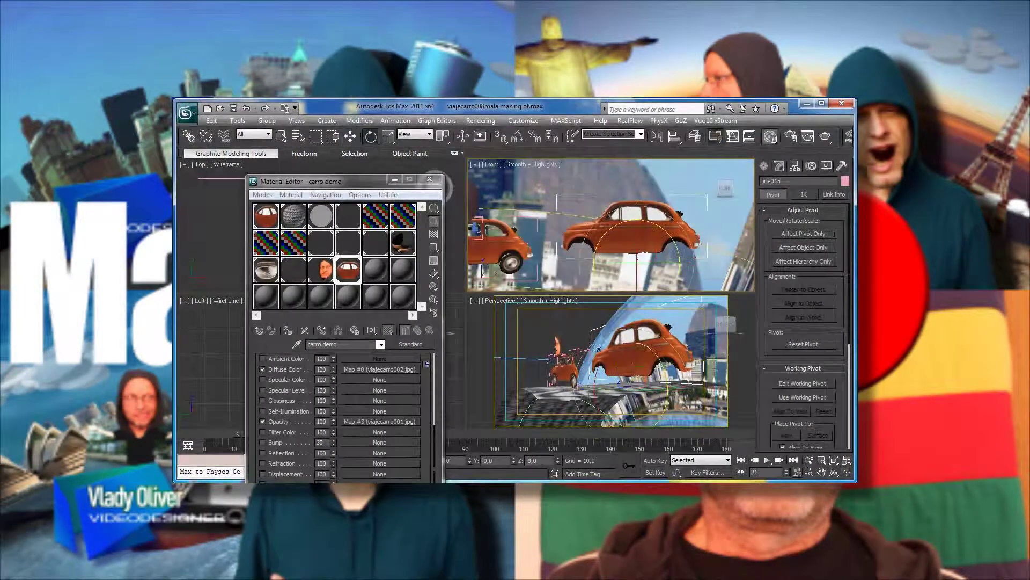
pyautogui.moveTo(602, 371)
pyautogui.mouseDown()
pyautogui.moveTo(589, 387)
pyautogui.moveTo(592, 369)
pyautogui.mouseUp()
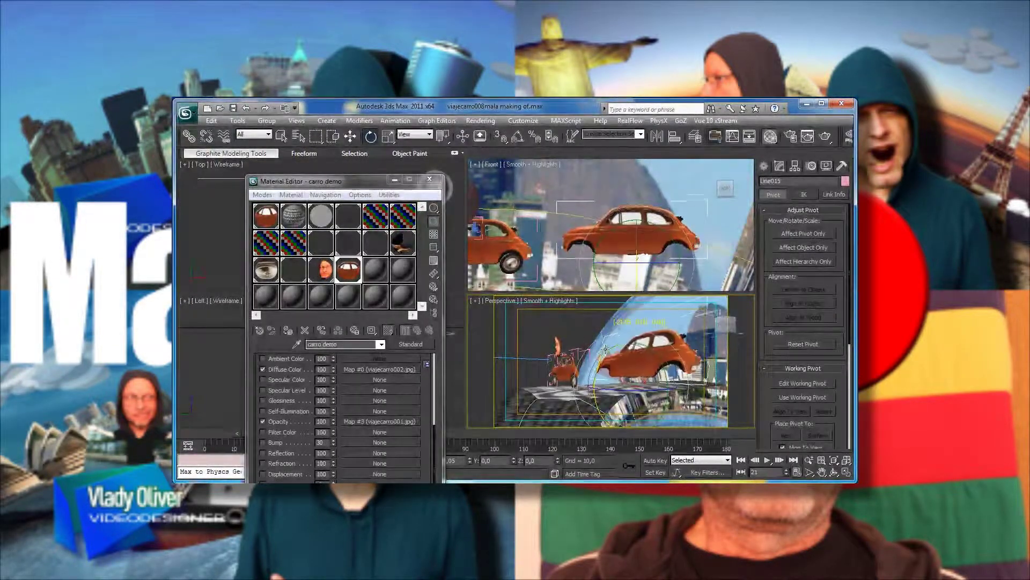
pyautogui.moveTo(592, 369); pyautogui.dragTo(678, 380)
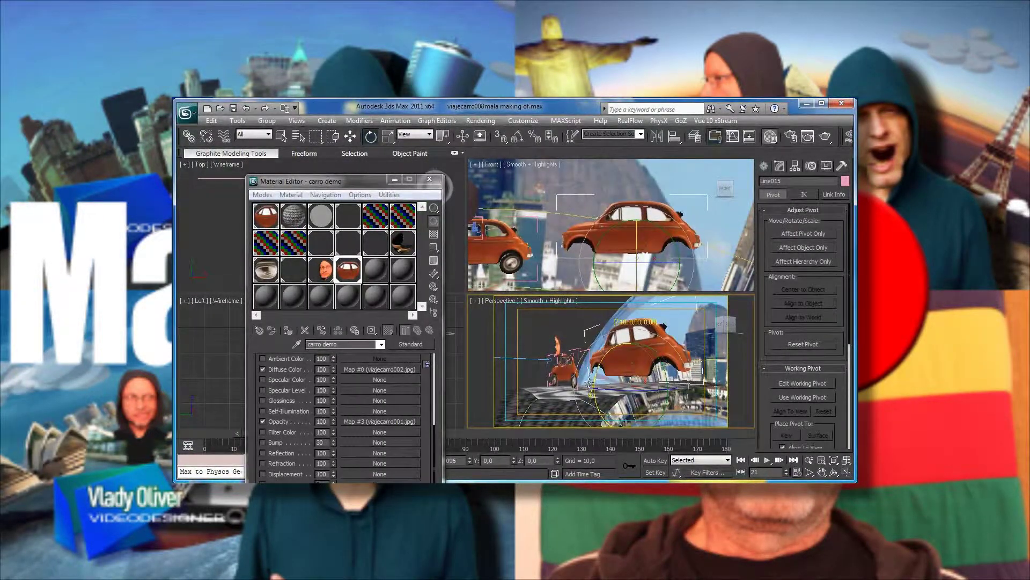